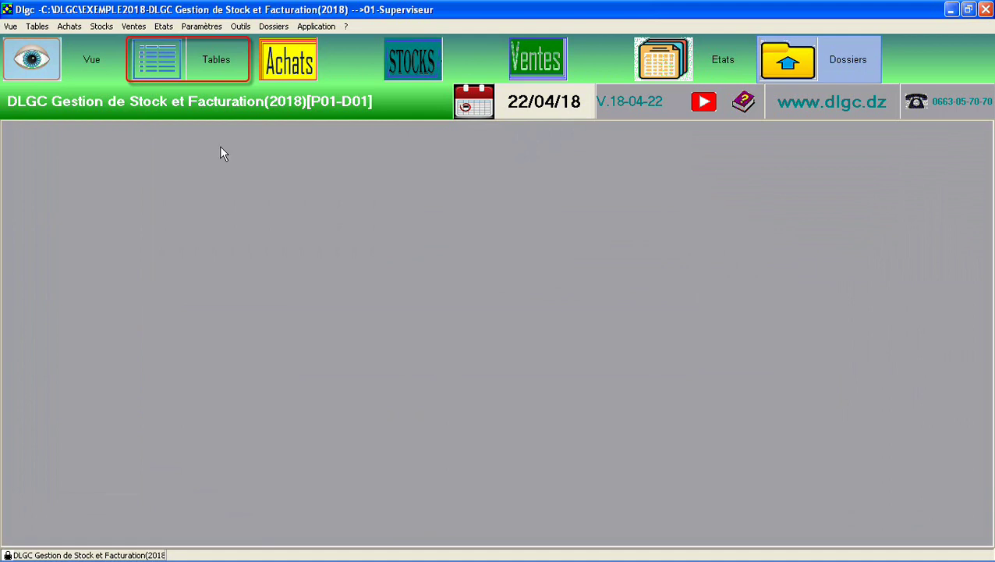
Show the Tables page listing Articles, Fournisseurs, Clients and the code tables
{"action": "left_click", "coordinate": [155, 47]}
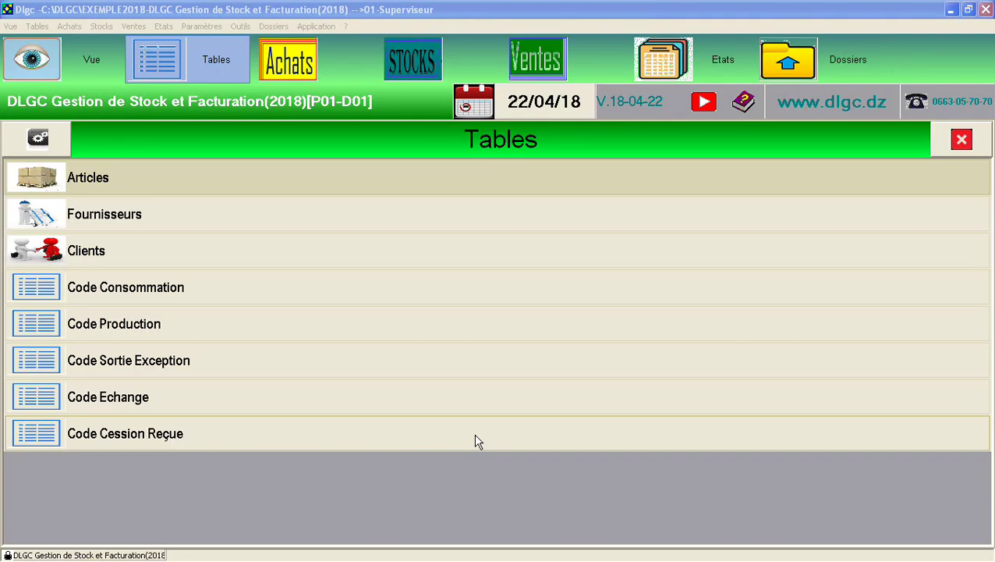
Open the Articles table and review its 24 articles, selecting row BR06 and the DESIGNATION column
{"action": "left_click", "coordinate": [178, 170]}
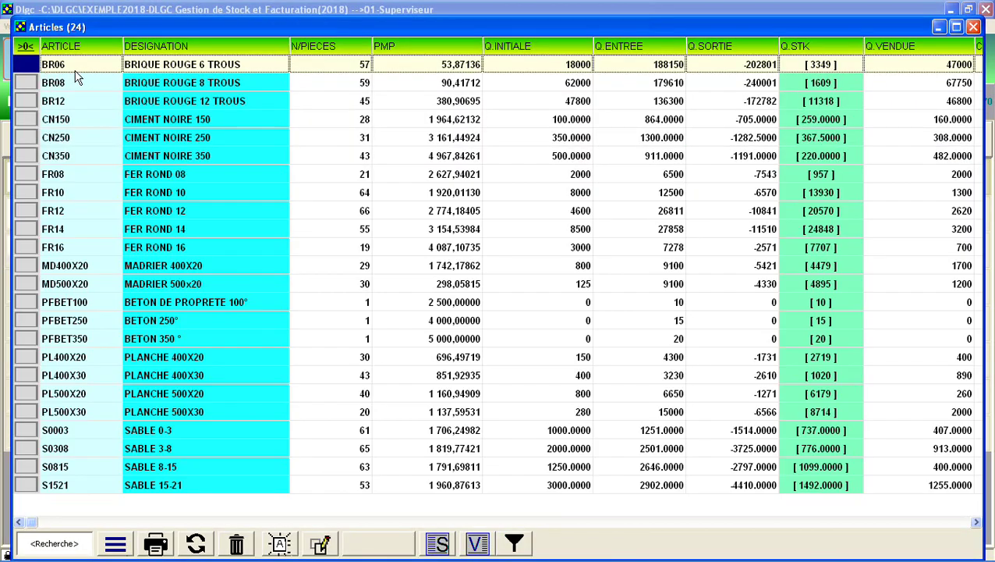
{"action": "left_click_drag", "start_coordinate": [76, 70], "coordinate": [895, 62]}
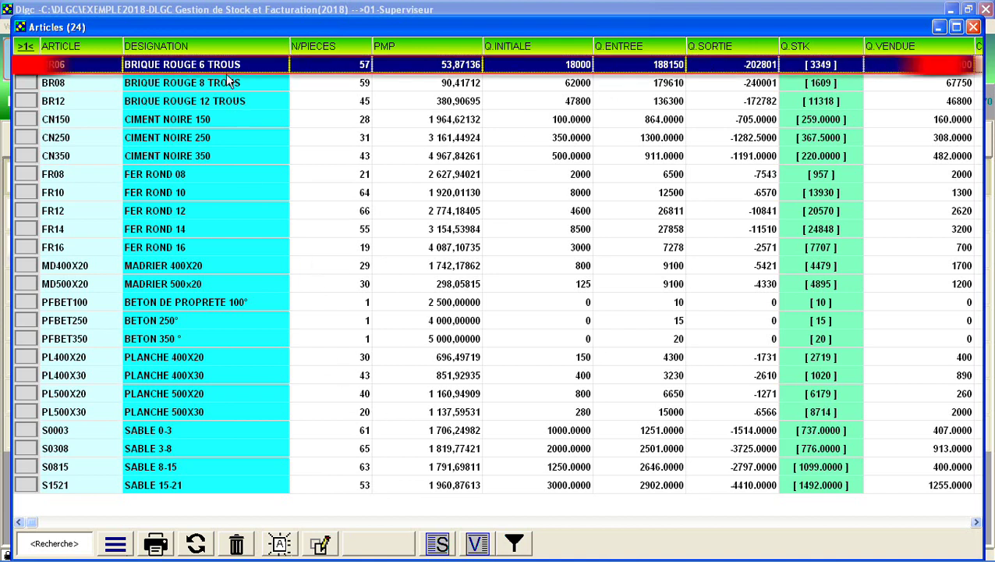
{"action": "left_click_drag", "start_coordinate": [232, 70], "coordinate": [248, 493]}
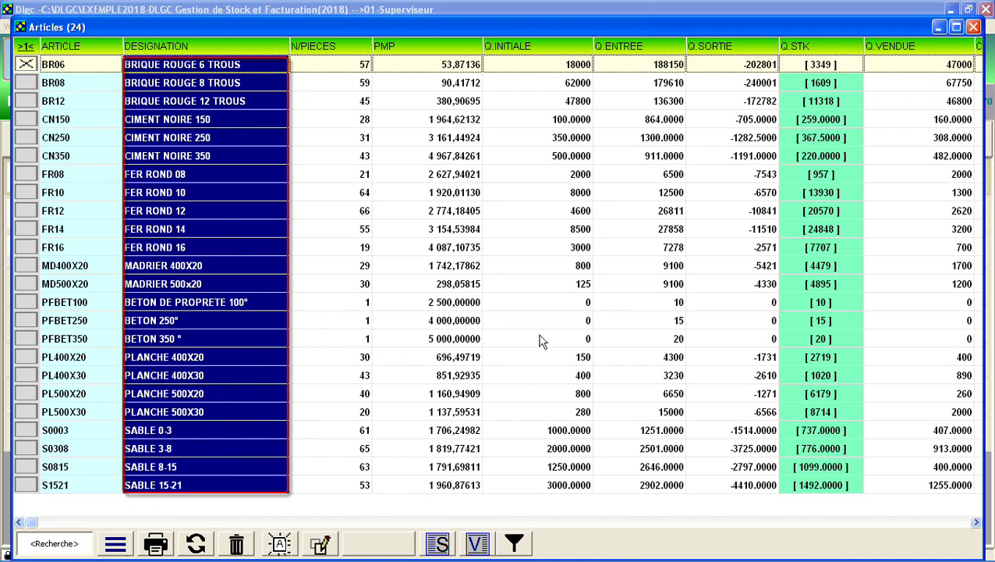
{"action": "left_click", "coordinate": [454, 217]}
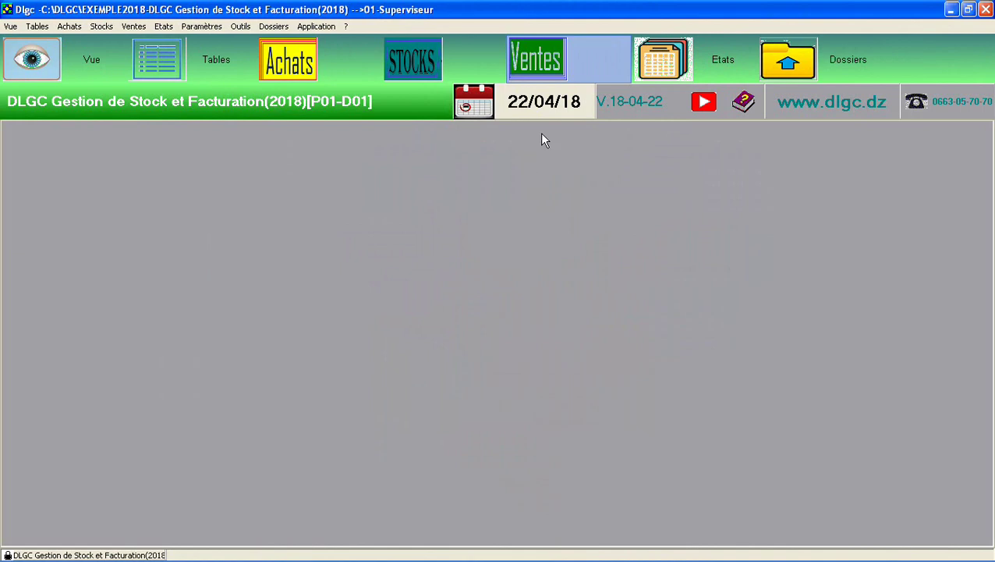
Start a new customer delivery note and create a new client from its clients list
{"action": "left_click", "coordinate": [549, 70]}
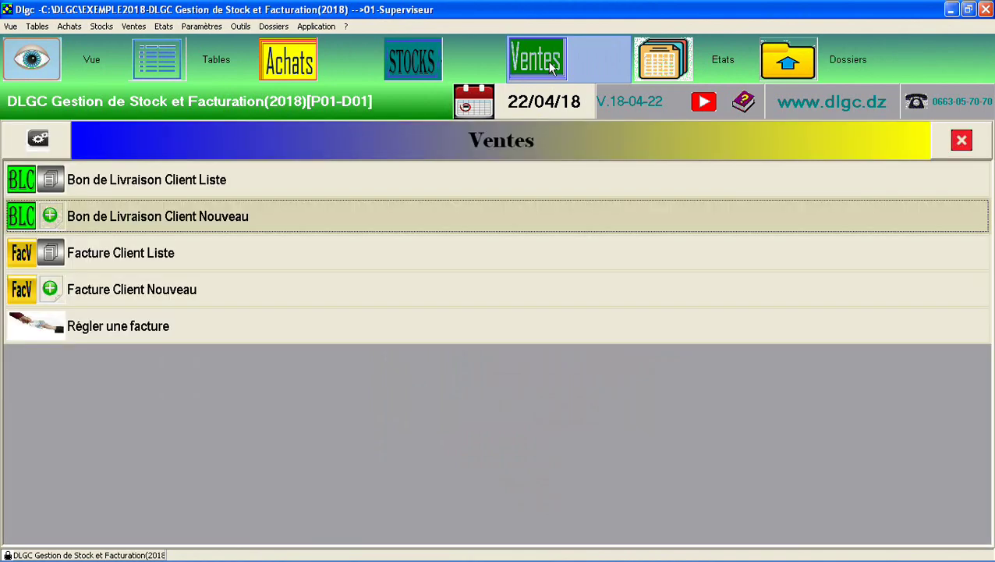
{"action": "left_click", "coordinate": [311, 226]}
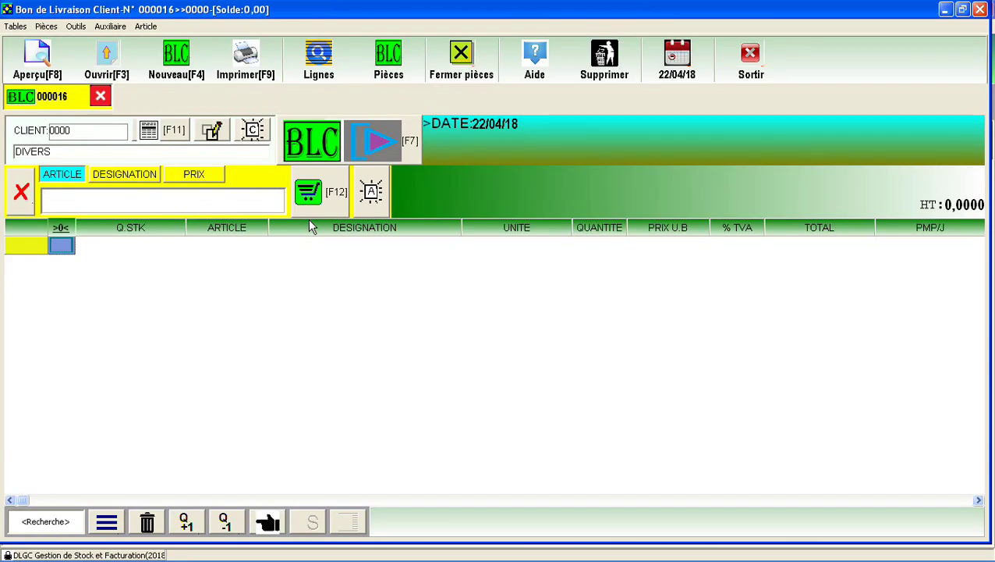
{"action": "left_click", "coordinate": [184, 139]}
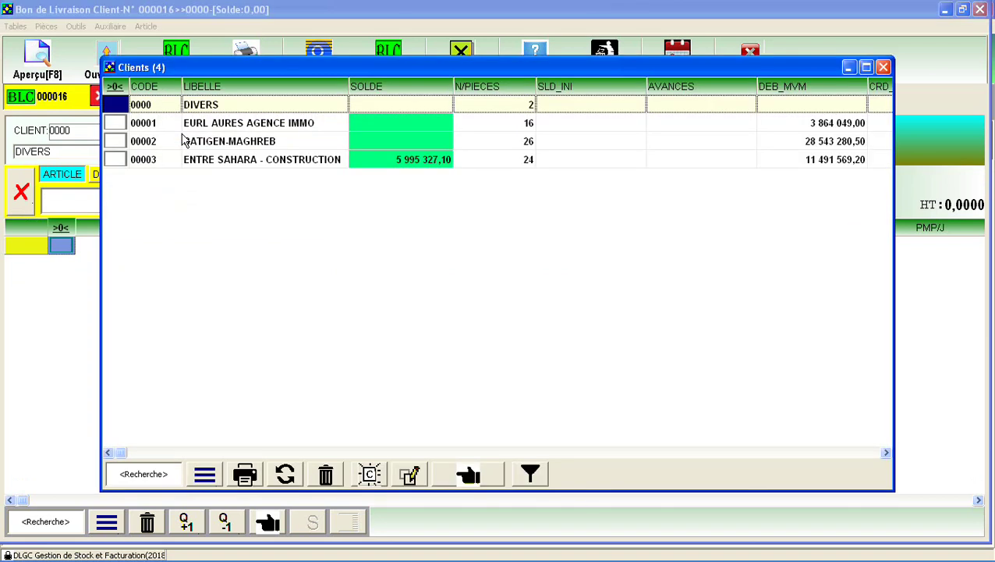
{"action": "left_click", "coordinate": [204, 474]}
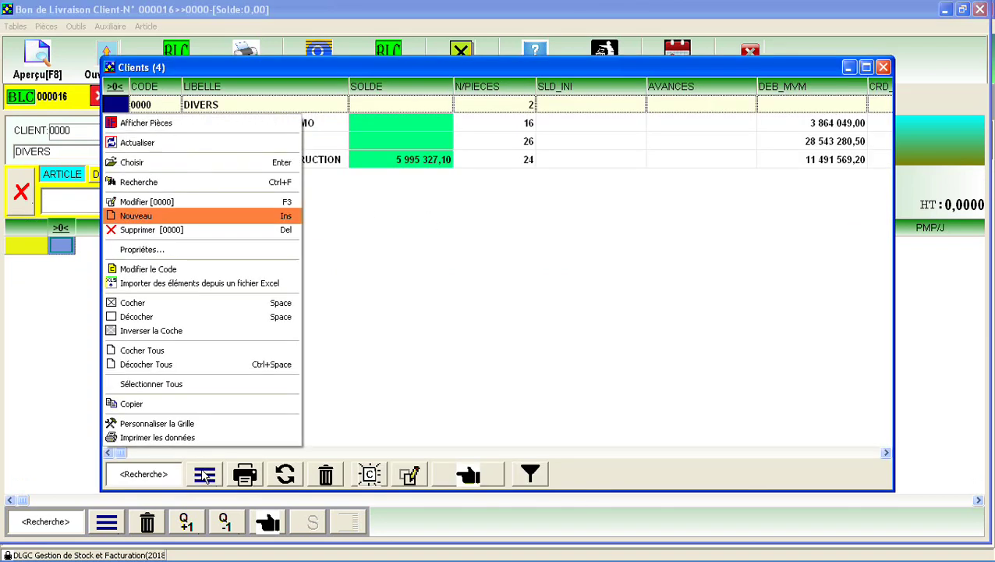
{"action": "left_click", "coordinate": [179, 216]}
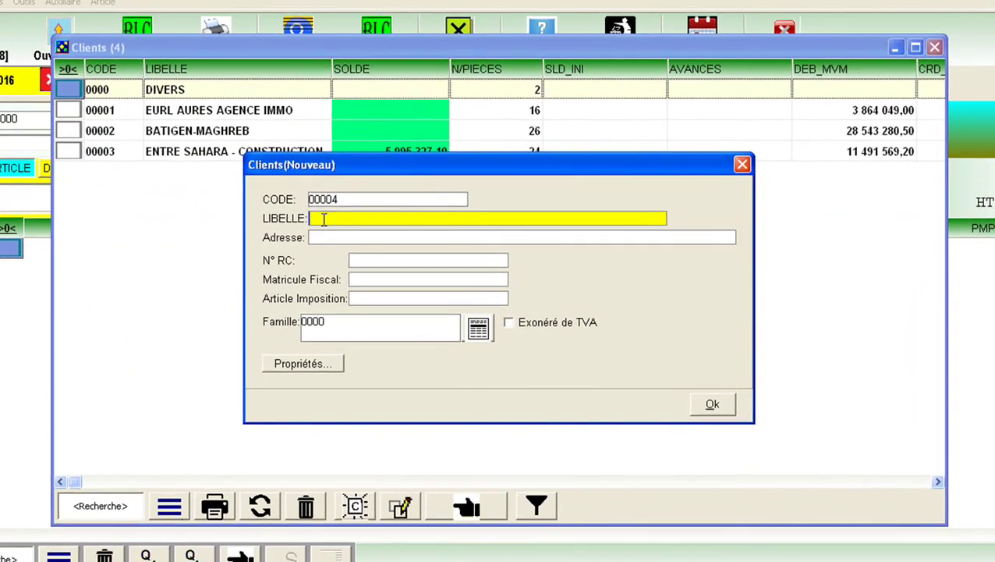
Enter client Sarl BATINORD with address and number, in family 00001 CLIENTS ACHATS EN GROS
{"action": "type", "text": "Sarl BATINORD"}
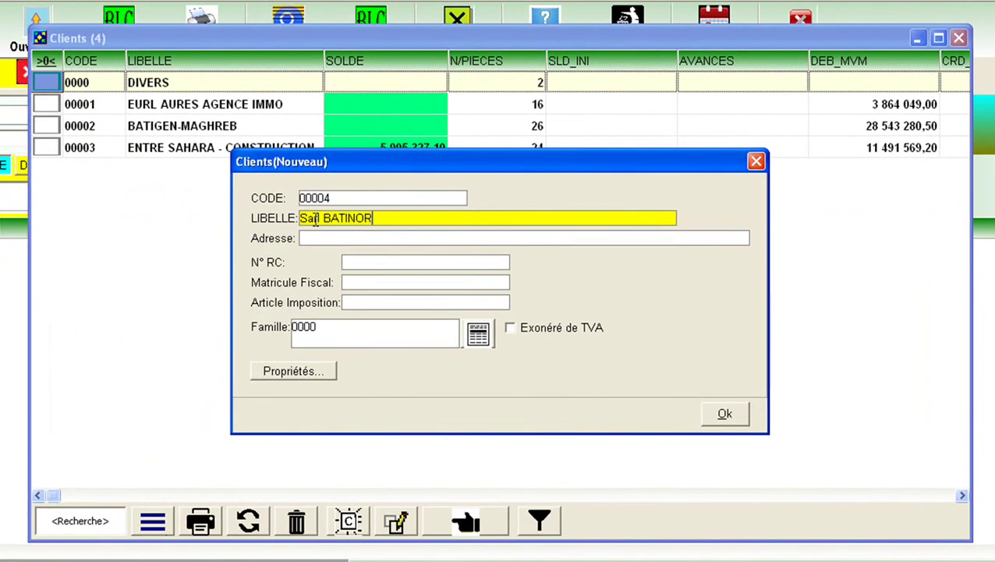
{"action": "key", "text": "Tab"}
{"action": "type", "text": "B"}
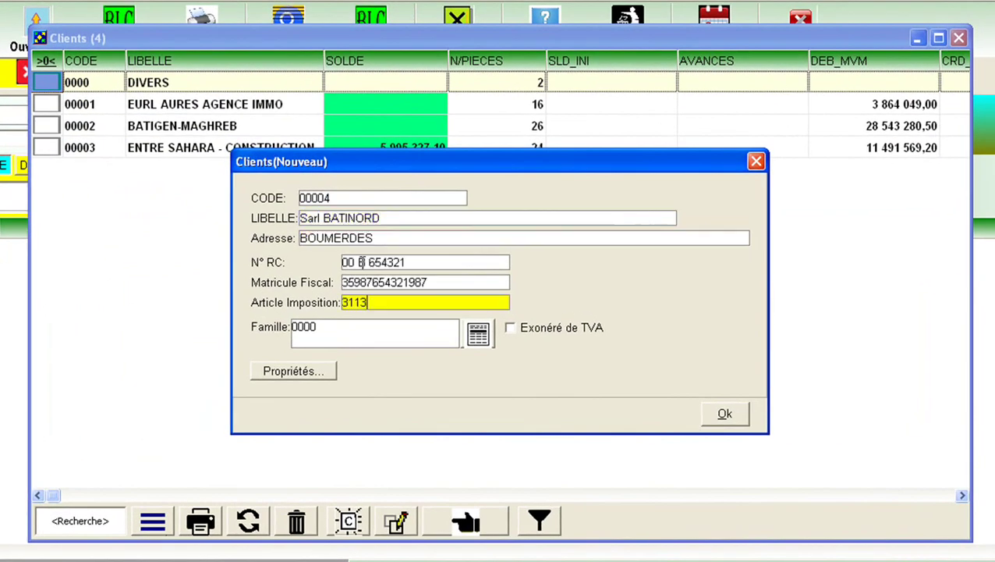
{"action": "type", "text": "2456987"}
{"action": "left_click", "coordinate": [477, 334]}
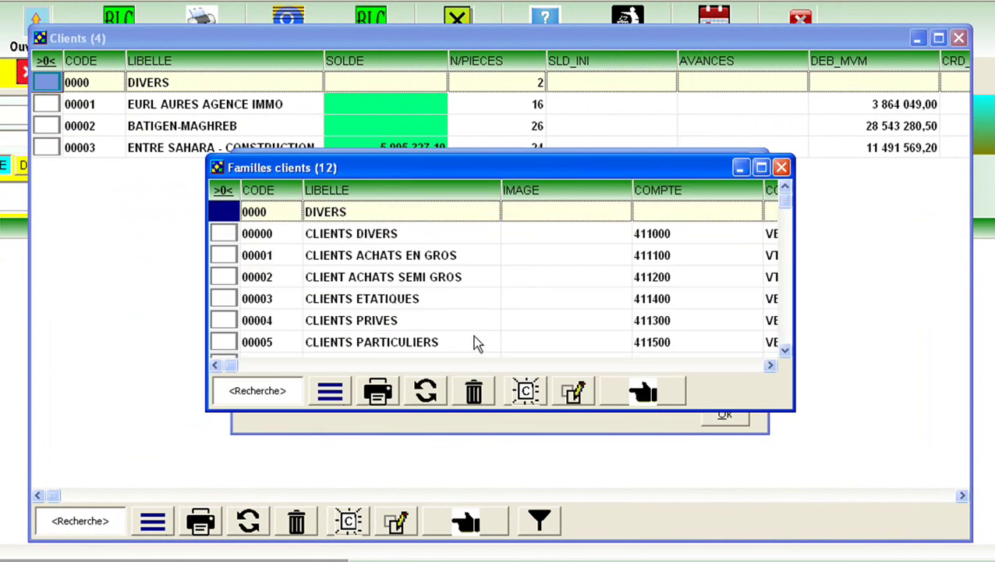
{"action": "double_click", "coordinate": [408, 264]}
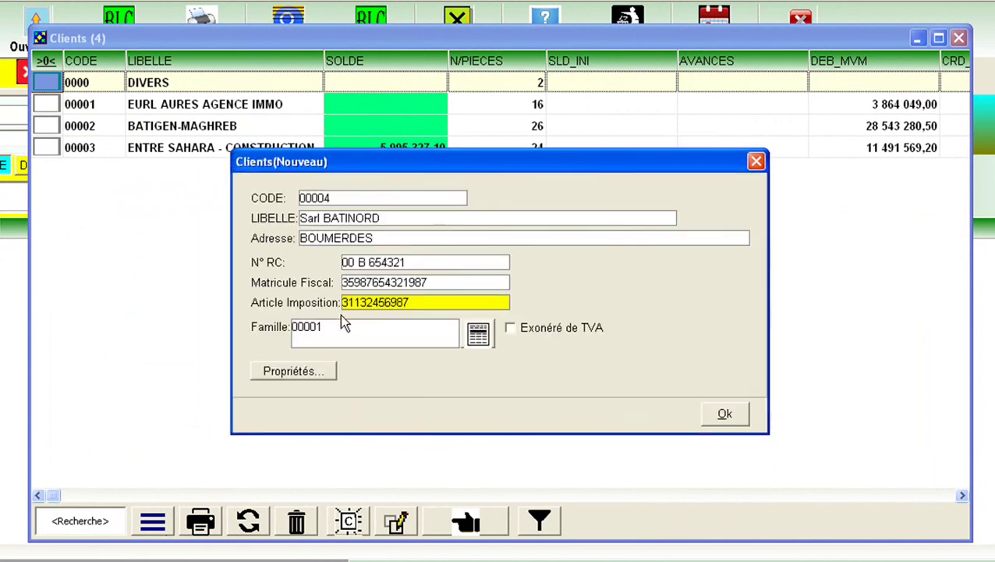
Add the client's phone number in Propriétés and save the new client Sarl BATINORD
{"action": "left_click", "coordinate": [305, 379]}
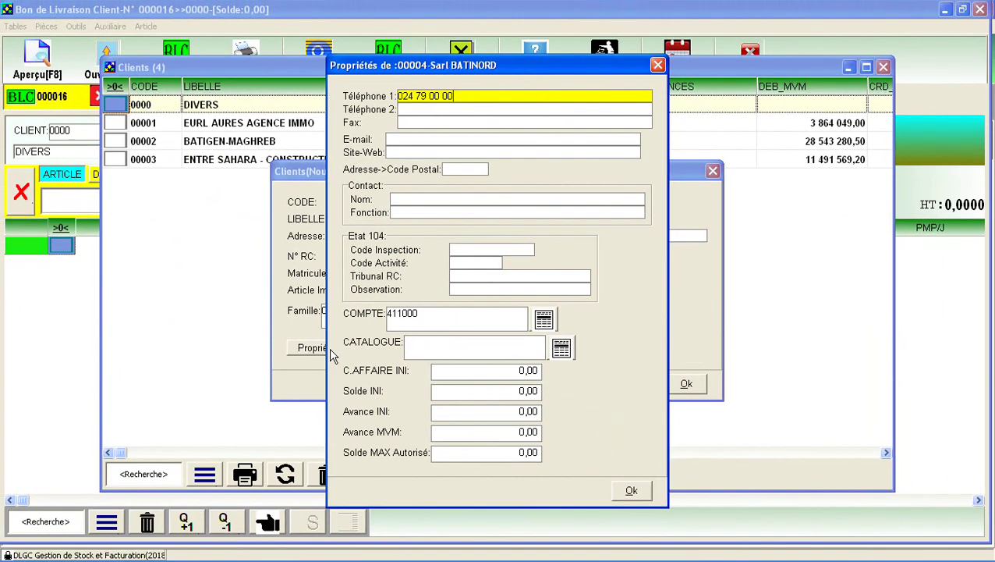
{"action": "left_click", "coordinate": [486, 452]}
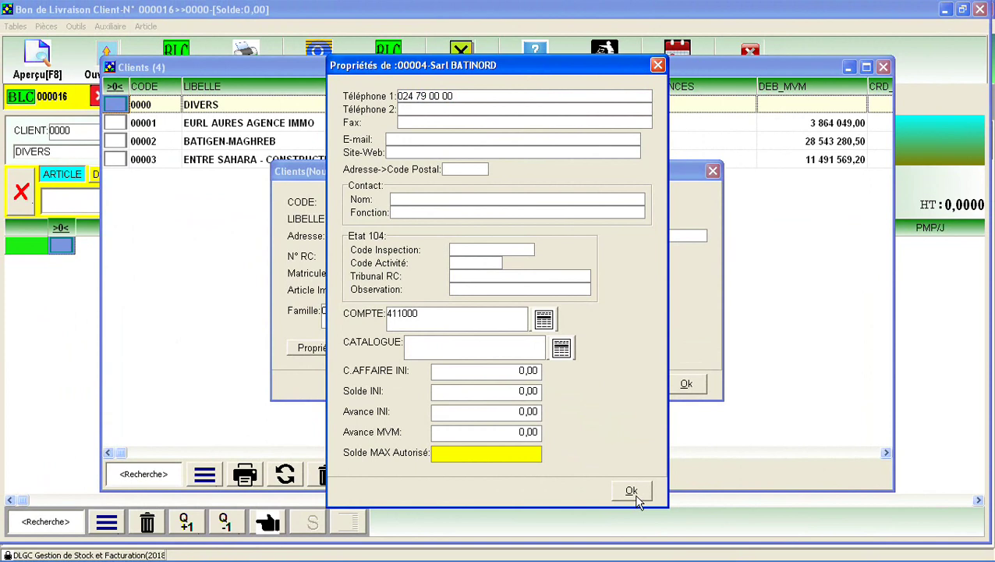
{"action": "left_click", "coordinate": [632, 492]}
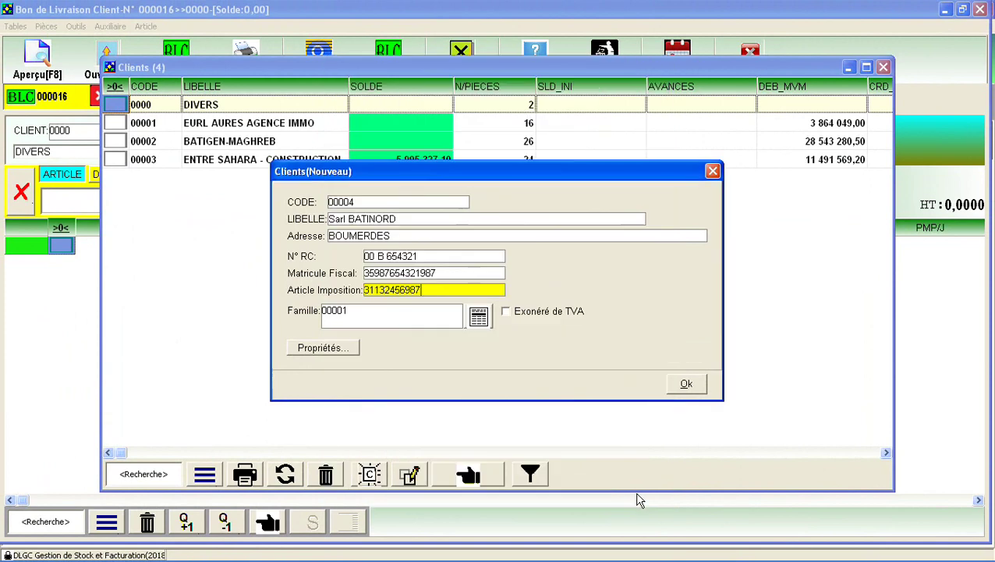
{"action": "left_click", "coordinate": [690, 385]}
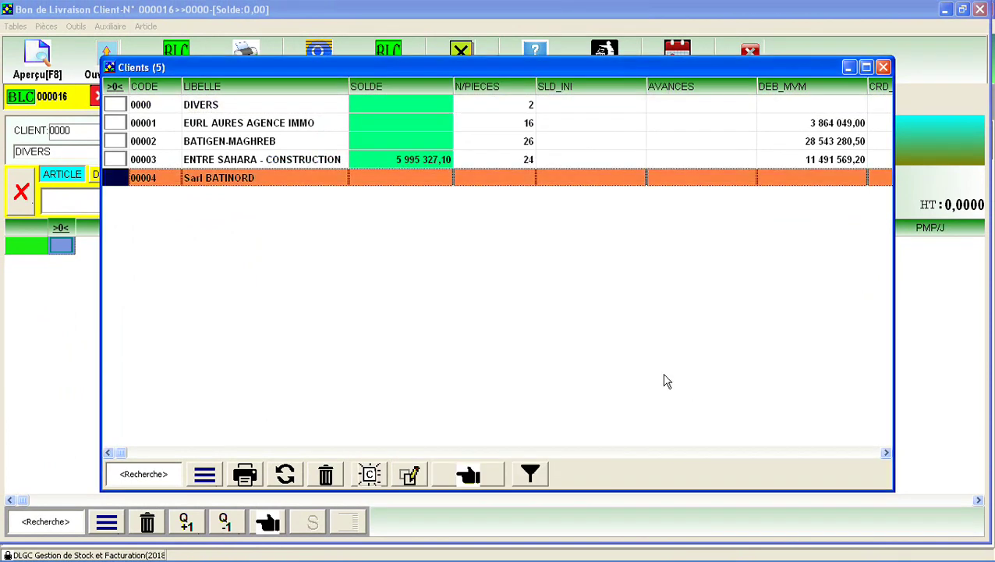
{"action": "left_click", "coordinate": [438, 193]}
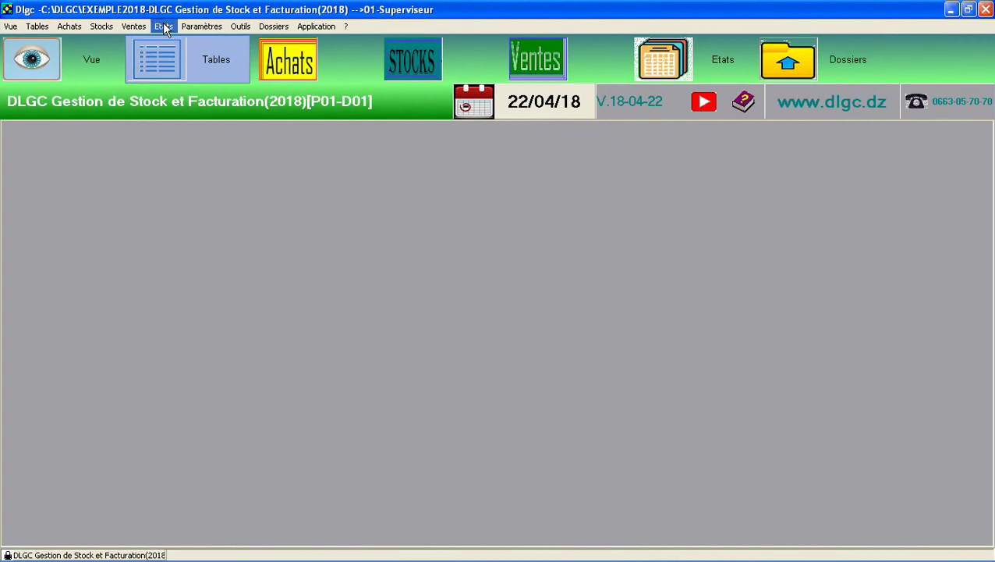
Open the stock status report with its articles sorted by family
{"action": "left_click", "coordinate": [164, 27]}
{"action": "mouse_move", "coordinate": [174, 49]}
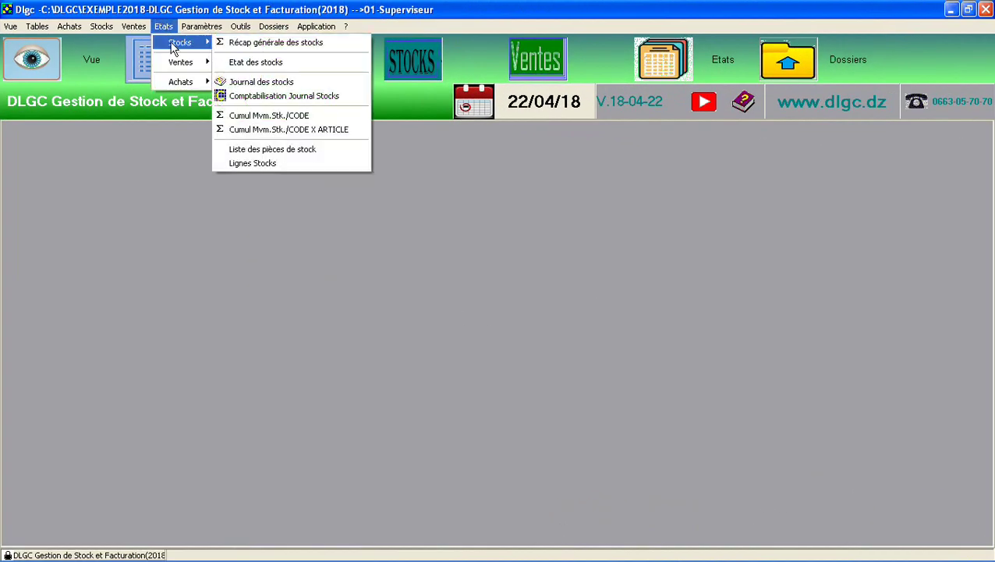
{"action": "left_click", "coordinate": [341, 64]}
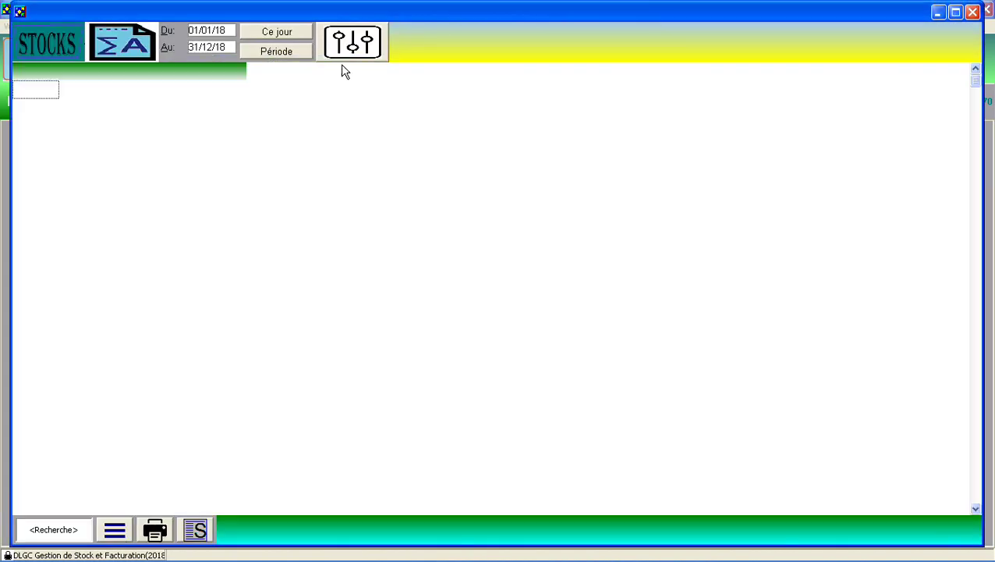
{"action": "left_click", "coordinate": [353, 43]}
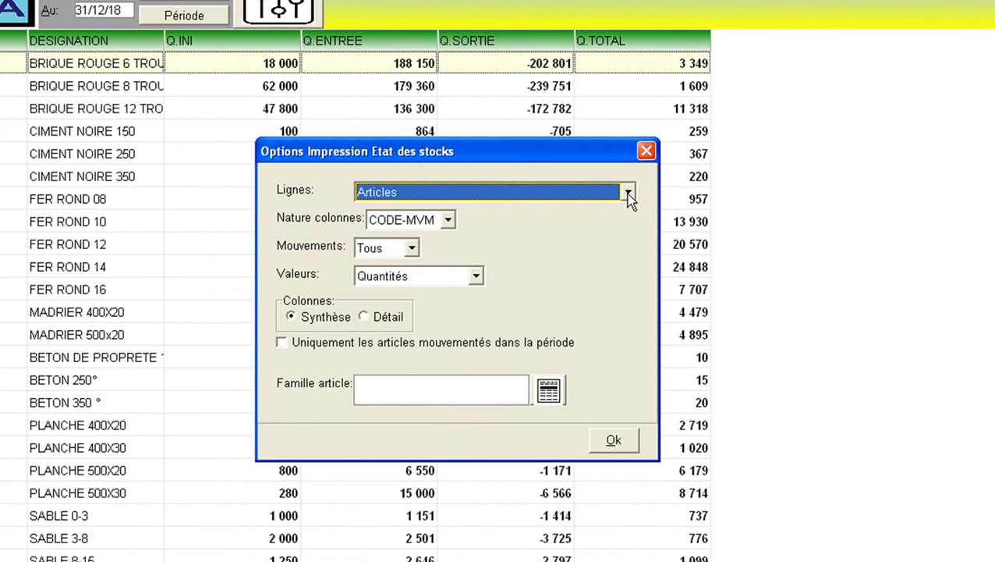
{"action": "left_click", "coordinate": [629, 192]}
{"action": "left_click", "coordinate": [569, 227]}
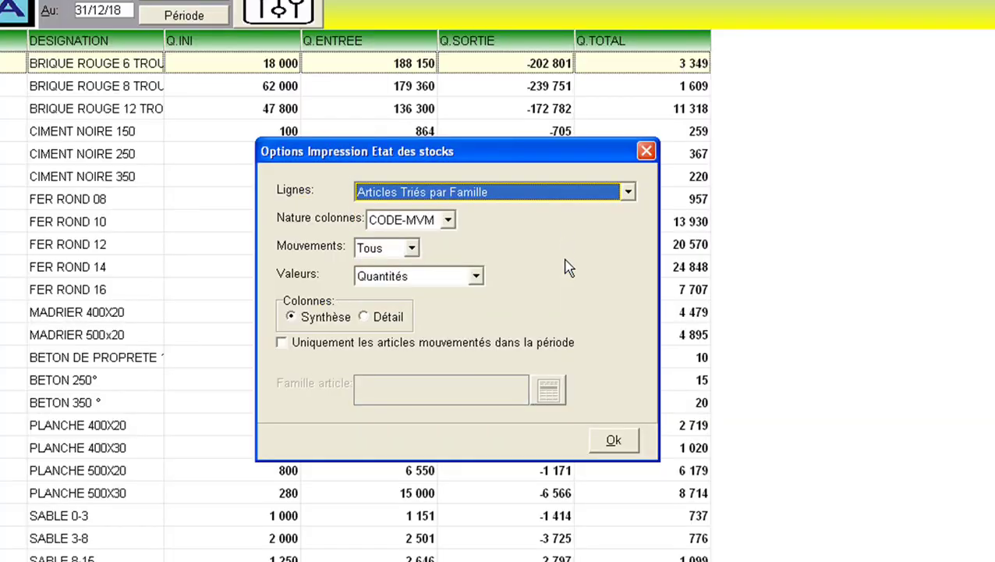
{"action": "left_click", "coordinate": [622, 443]}
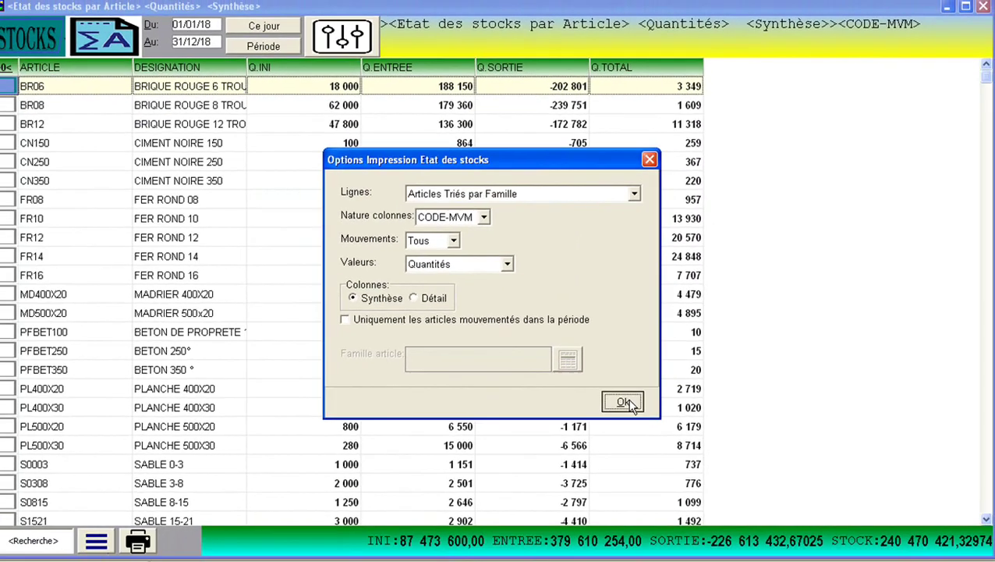
{"action": "left_click", "coordinate": [622, 402]}
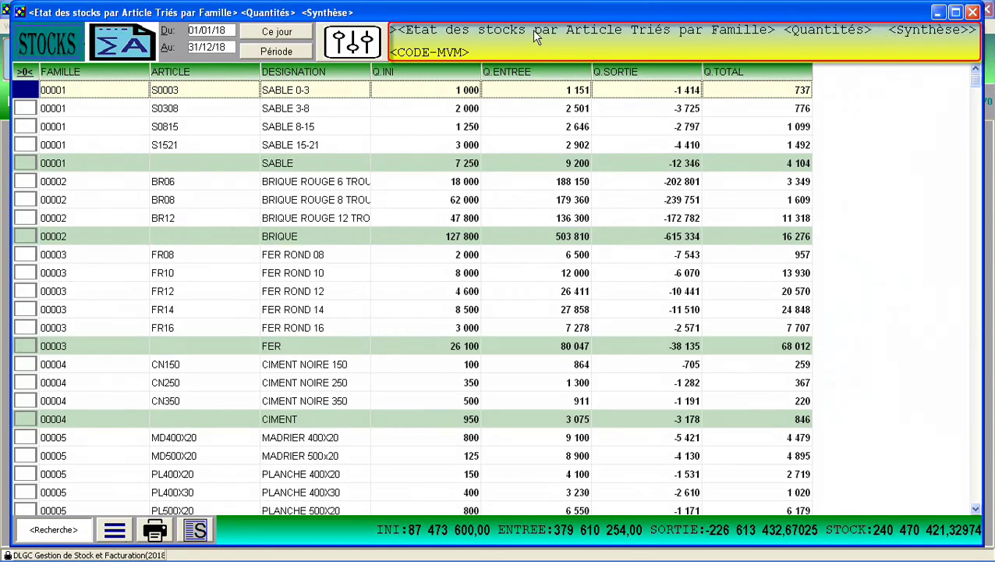
Set the report's Lignes to 'Familles Articles' for per-family value totals
{"action": "left_click", "coordinate": [370, 55]}
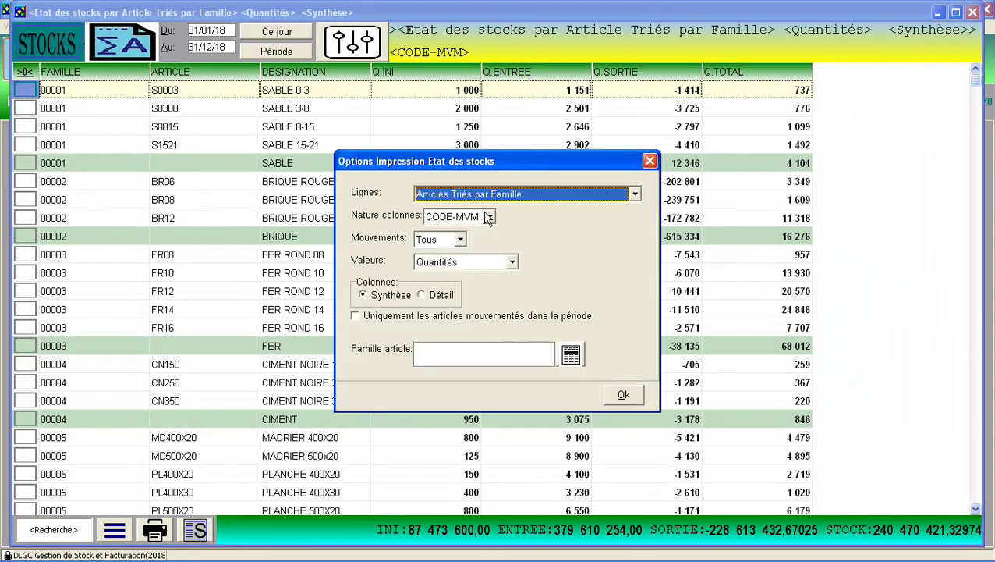
{"action": "left_click", "coordinate": [633, 194]}
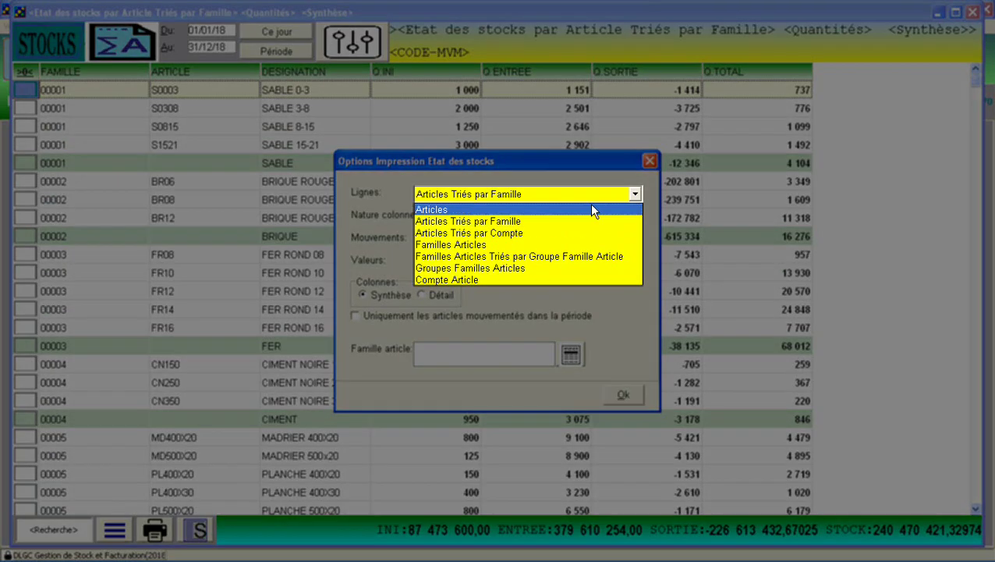
{"action": "left_click", "coordinate": [521, 245]}
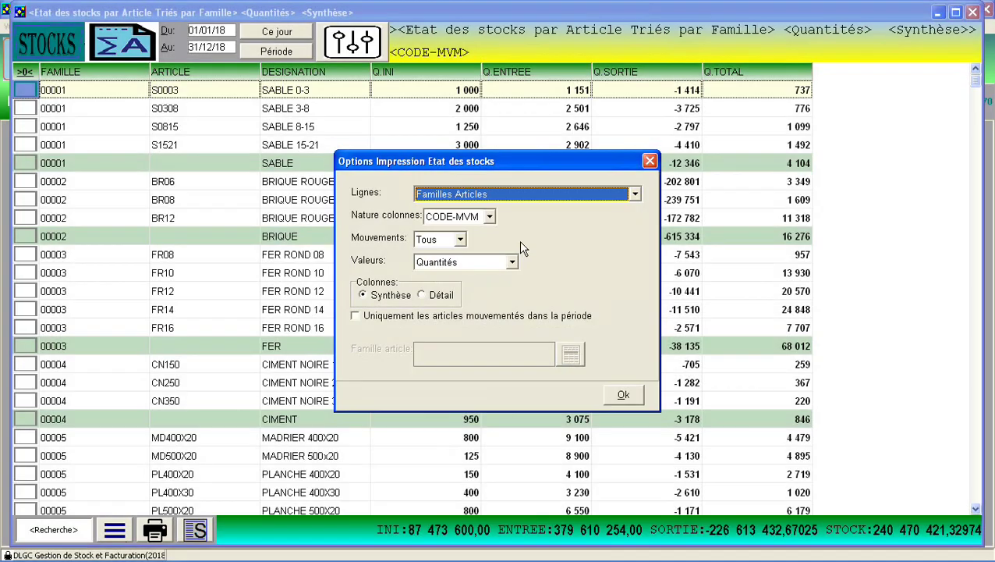
{"action": "left_click", "coordinate": [625, 403]}
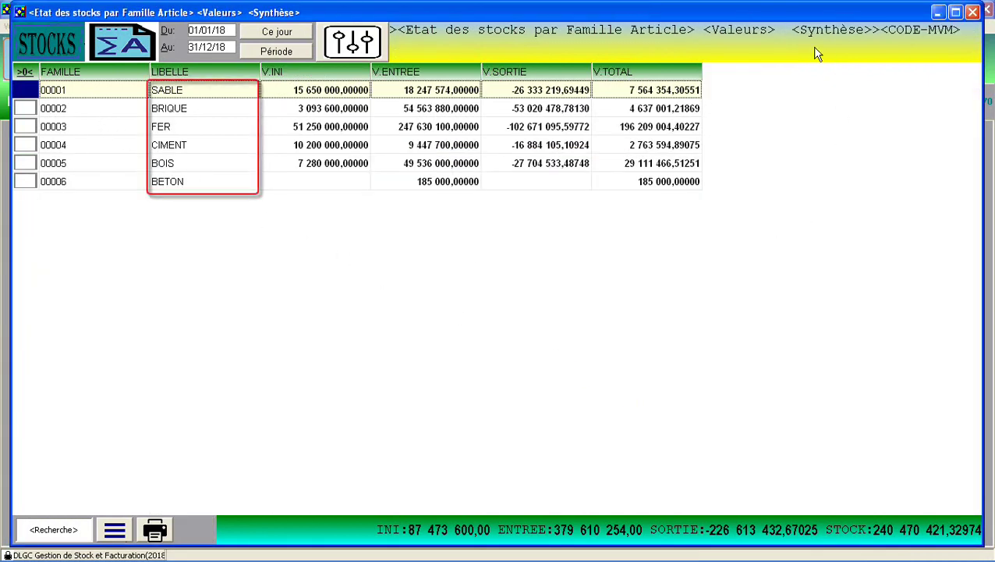
Report stock quantities per article for family 00003 FER only, then close it and open Articles
{"action": "left_click", "coordinate": [351, 42]}
{"action": "left_click", "coordinate": [635, 196]}
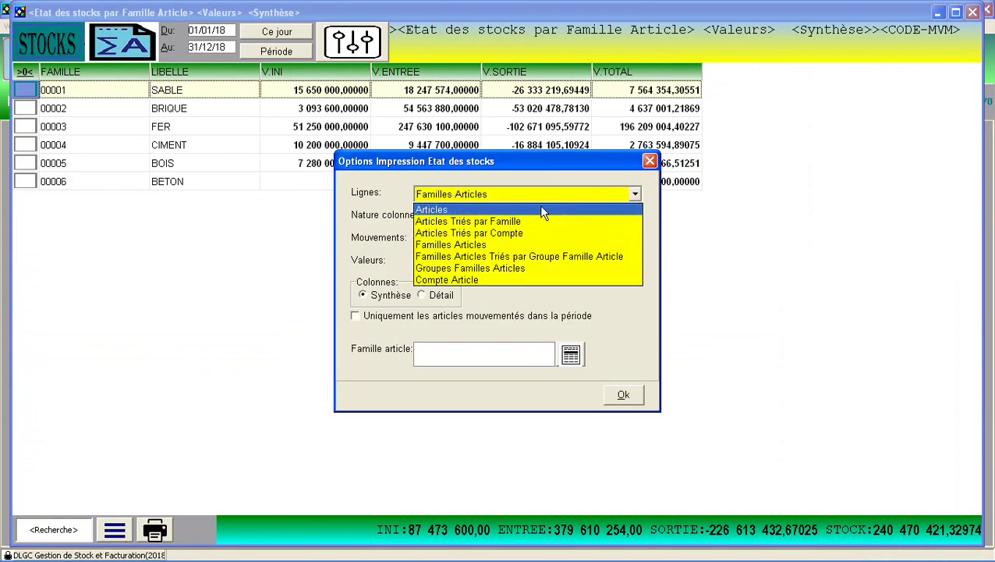
{"action": "left_click", "coordinate": [542, 209]}
{"action": "left_click", "coordinate": [571, 355]}
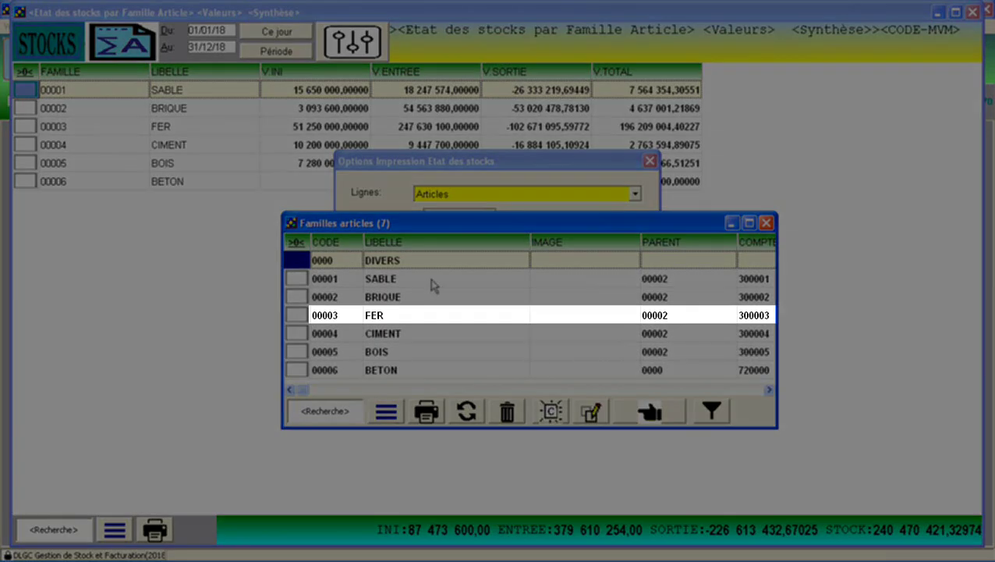
{"action": "double_click", "coordinate": [436, 315]}
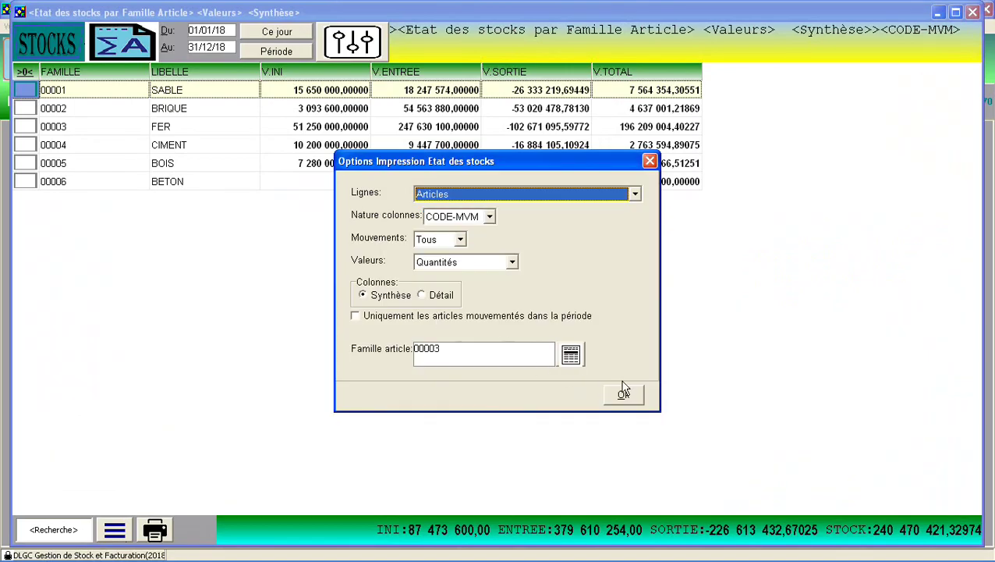
{"action": "left_click", "coordinate": [623, 396]}
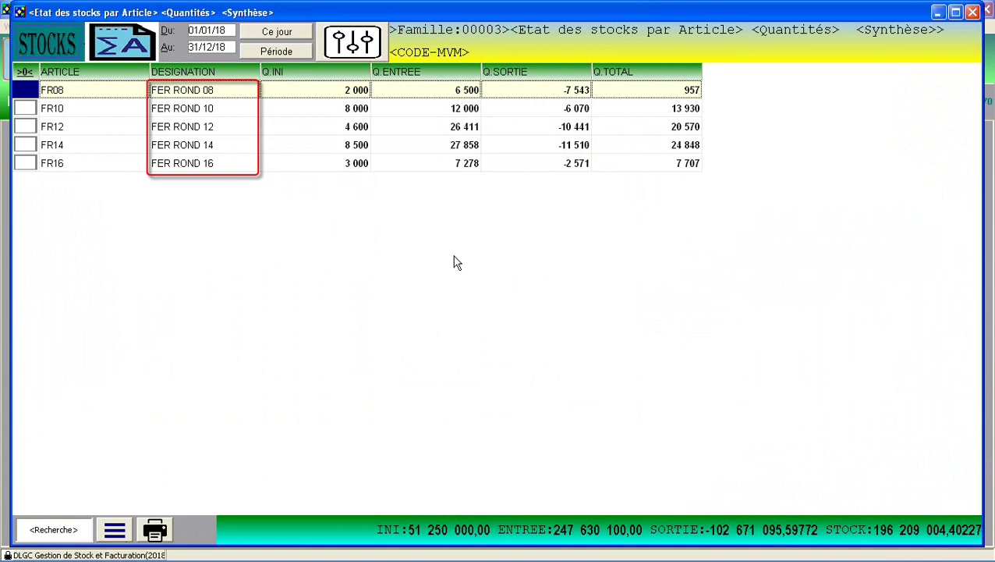
{"action": "left_click", "coordinate": [972, 14]}
{"action": "left_click", "coordinate": [352, 178]}
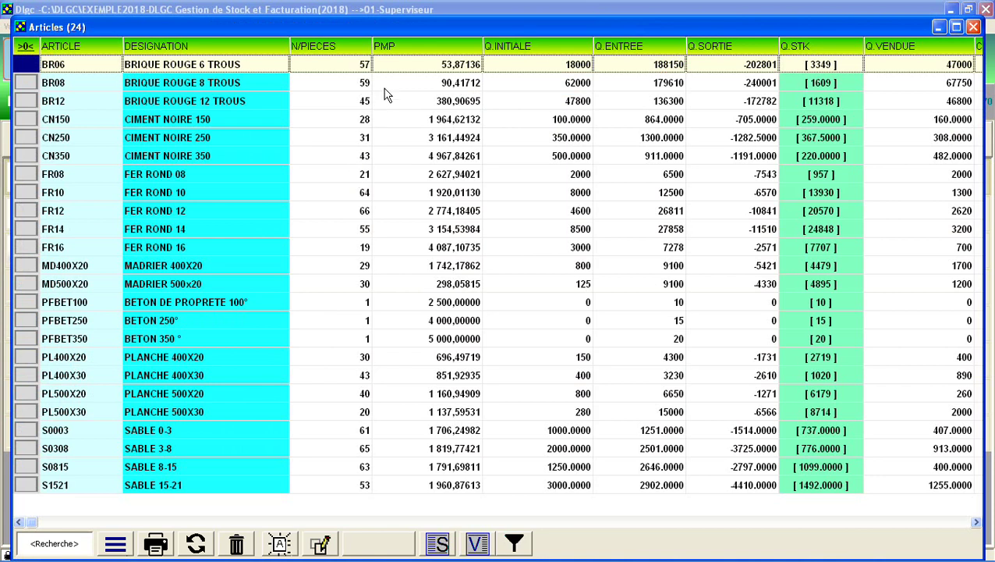
Tick article BR06 BRIQUE ROUGE 6 TROUS in the Articles list
{"action": "right_click", "coordinate": [400, 69]}
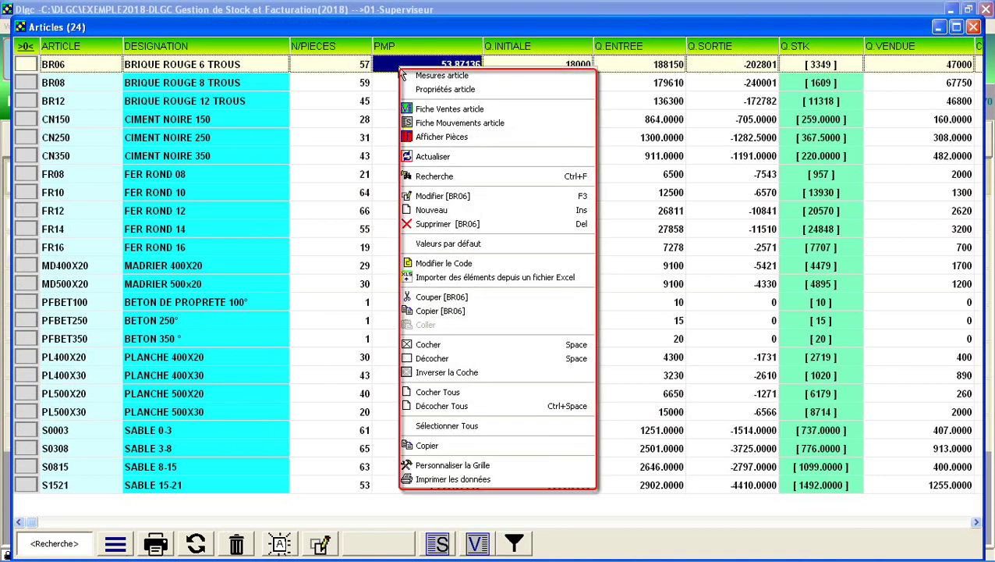
{"action": "left_click", "coordinate": [27, 64]}
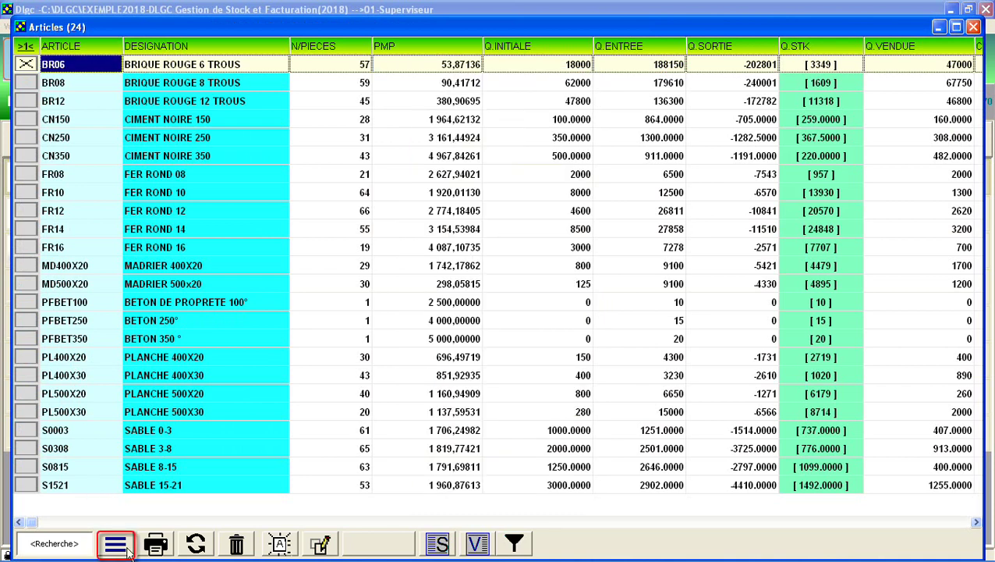
{"action": "left_click", "coordinate": [117, 544]}
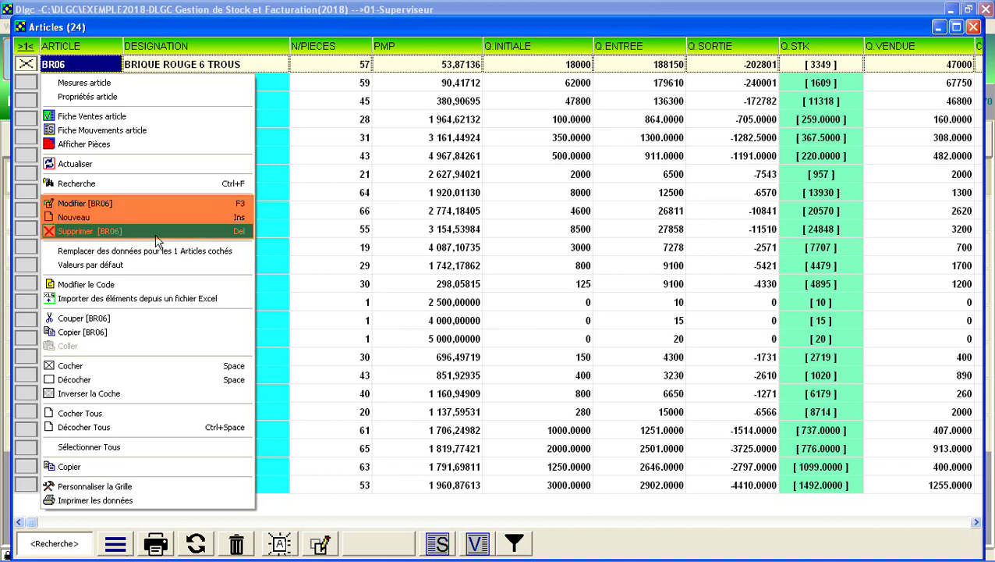
{"action": "left_click", "coordinate": [419, 287]}
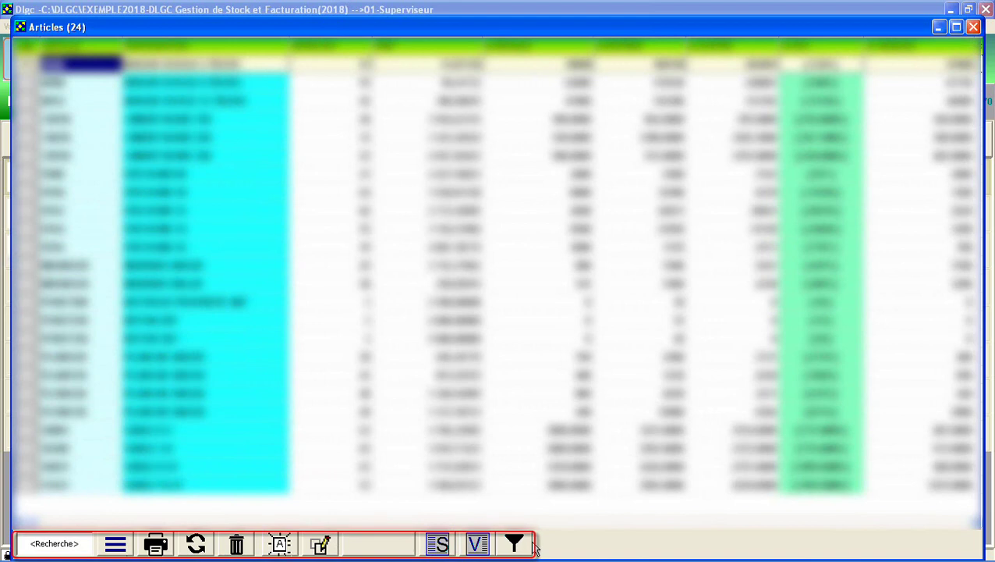
{"action": "left_click", "coordinate": [25, 545]}
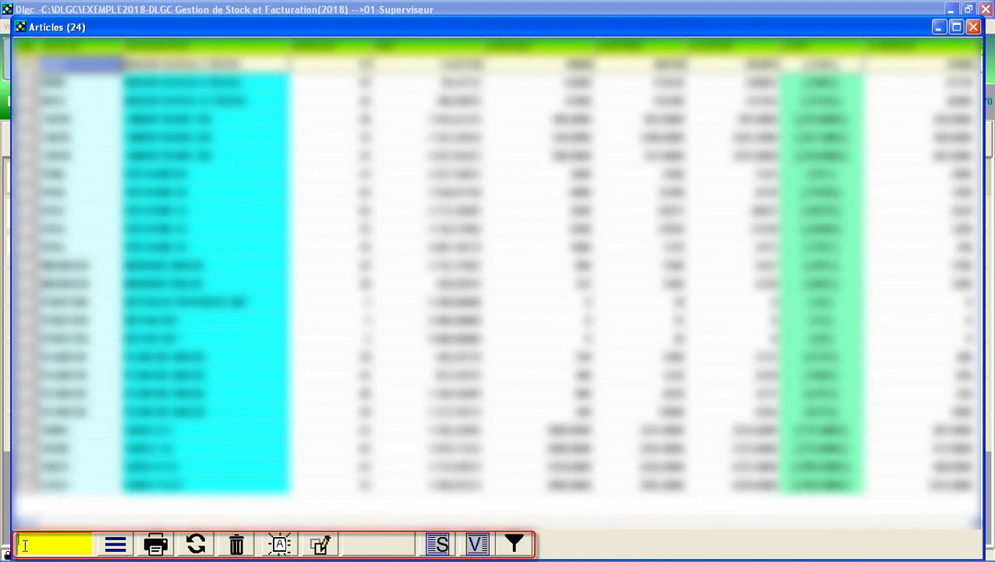
Leave the filter options unused and sort the articles by DESIGNATION descending
{"action": "left_click", "coordinate": [516, 546]}
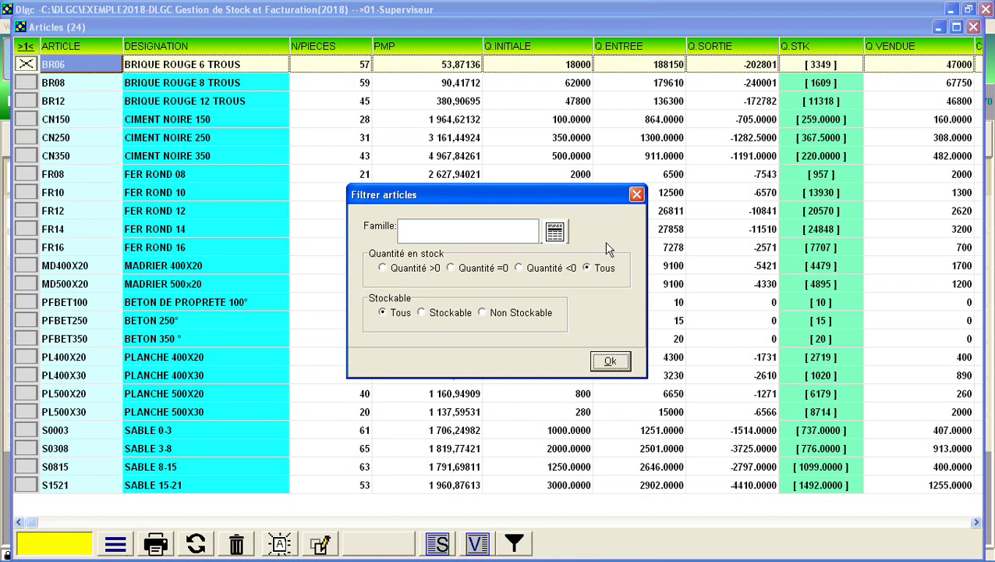
{"action": "left_click", "coordinate": [639, 196]}
{"action": "left_click", "coordinate": [228, 51]}
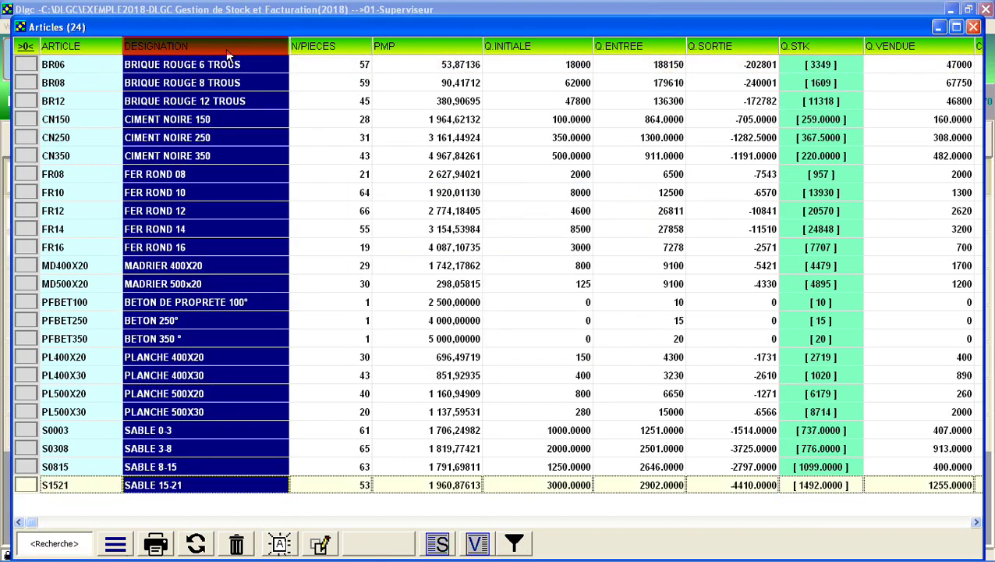
{"action": "left_click", "coordinate": [228, 52]}
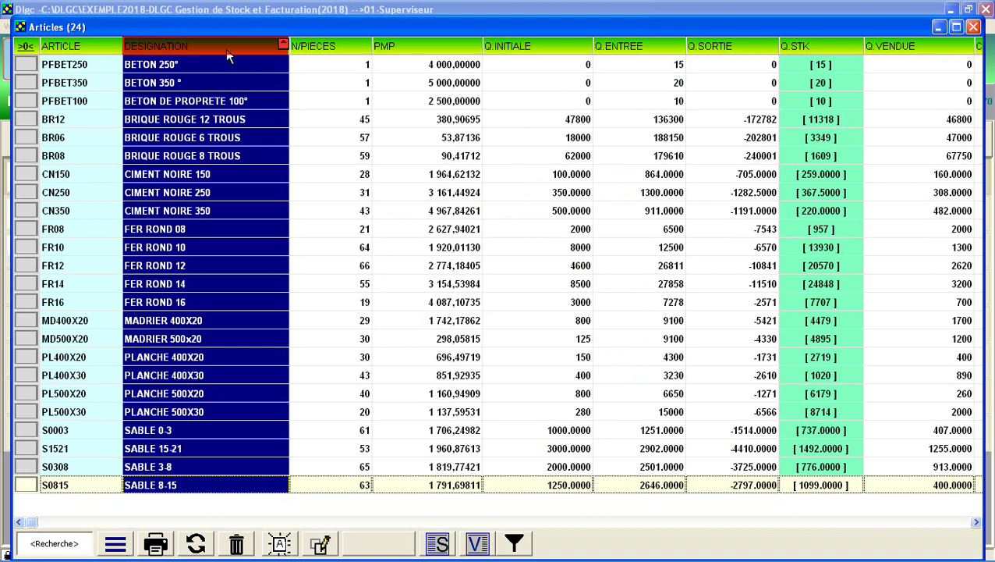
{"action": "left_click", "coordinate": [229, 52]}
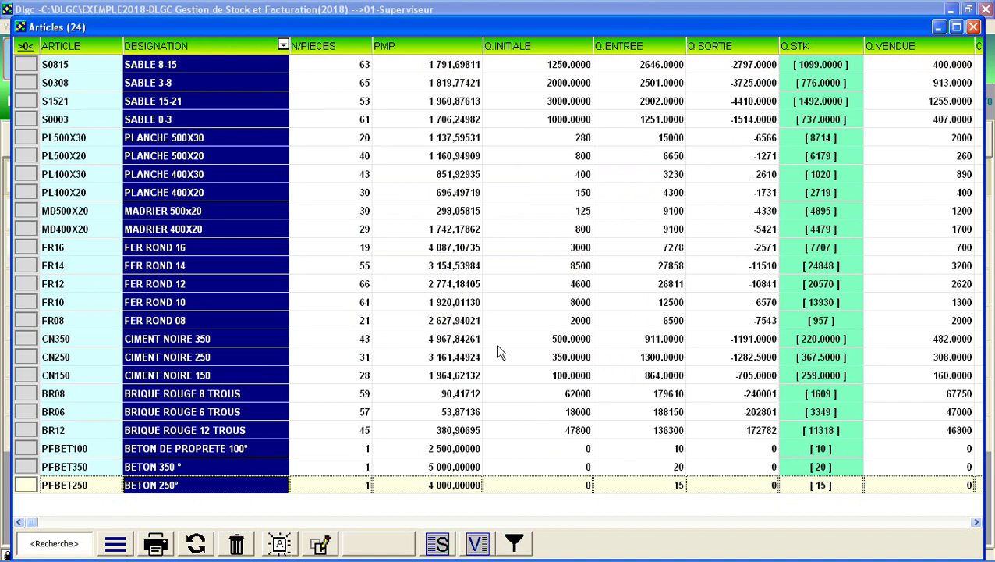
Add Q.INITIALE, Q.ENTREE, Q.SORTIE and Q.STK to the printed article list's columns
{"action": "left_click", "coordinate": [166, 545]}
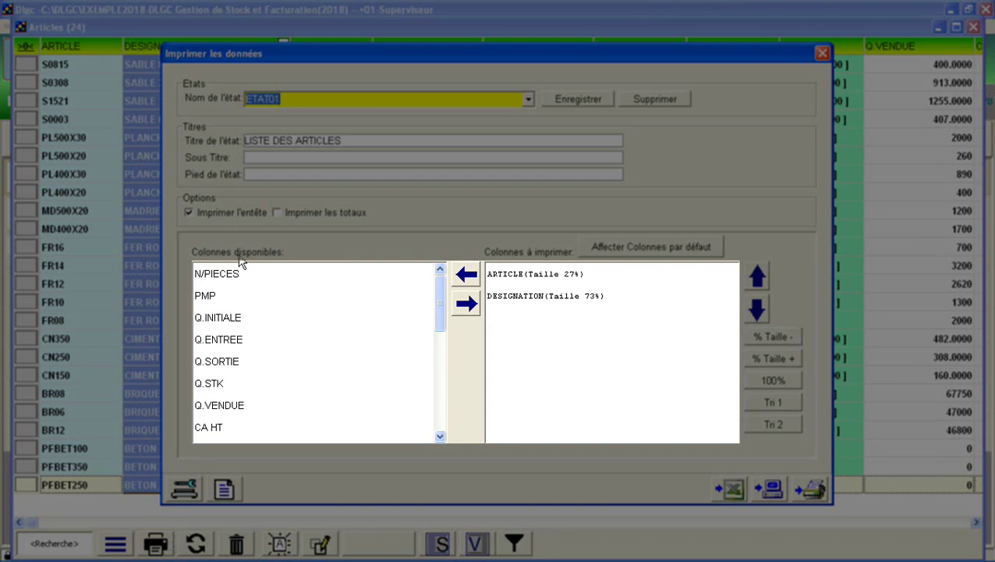
{"action": "left_click", "coordinate": [232, 318]}
{"action": "left_click", "coordinate": [465, 306]}
{"action": "left_click", "coordinate": [465, 306]}
{"action": "left_click", "coordinate": [465, 306]}
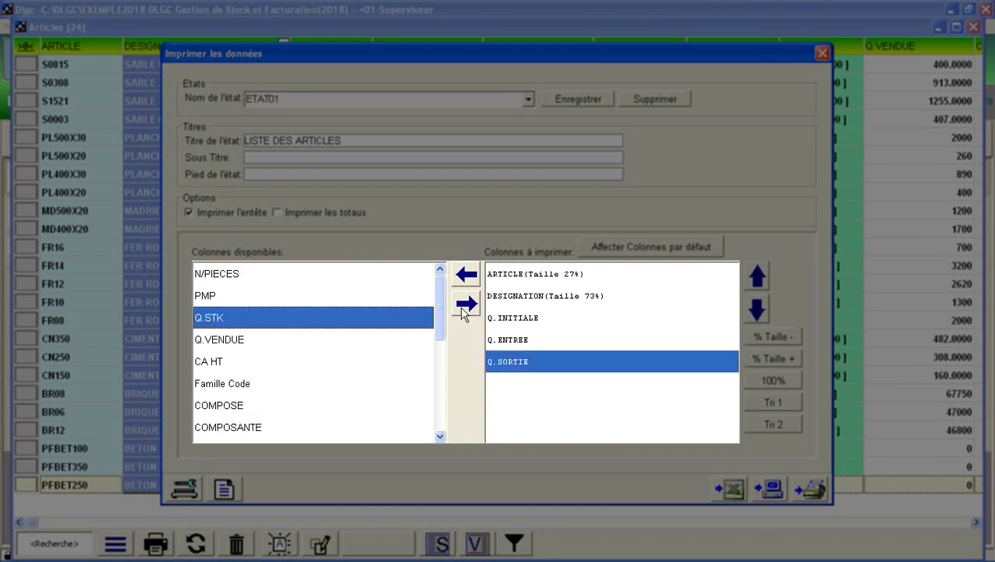
{"action": "left_click", "coordinate": [464, 306]}
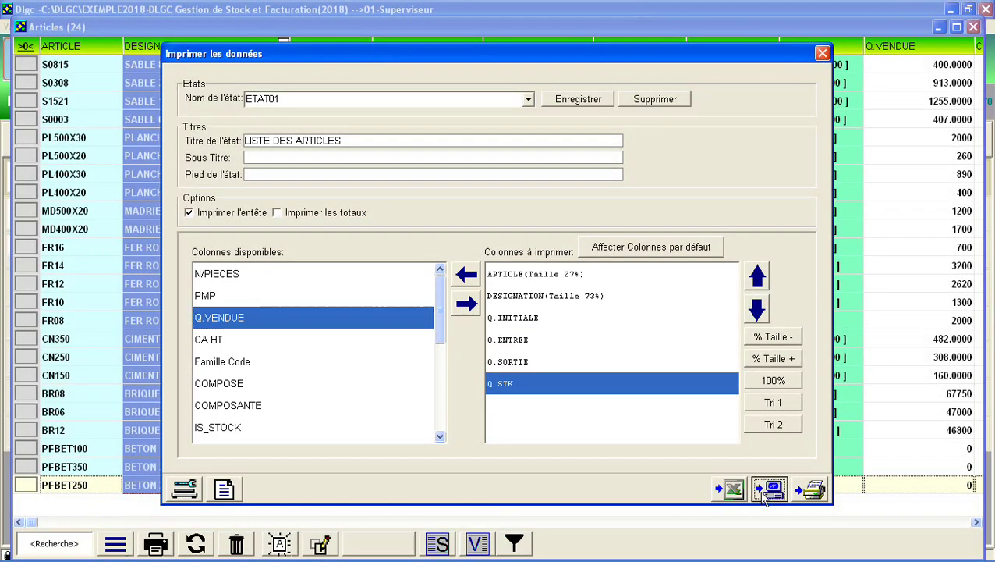
Preview the printed article list, then export it to Excel
{"action": "left_click", "coordinate": [766, 493]}
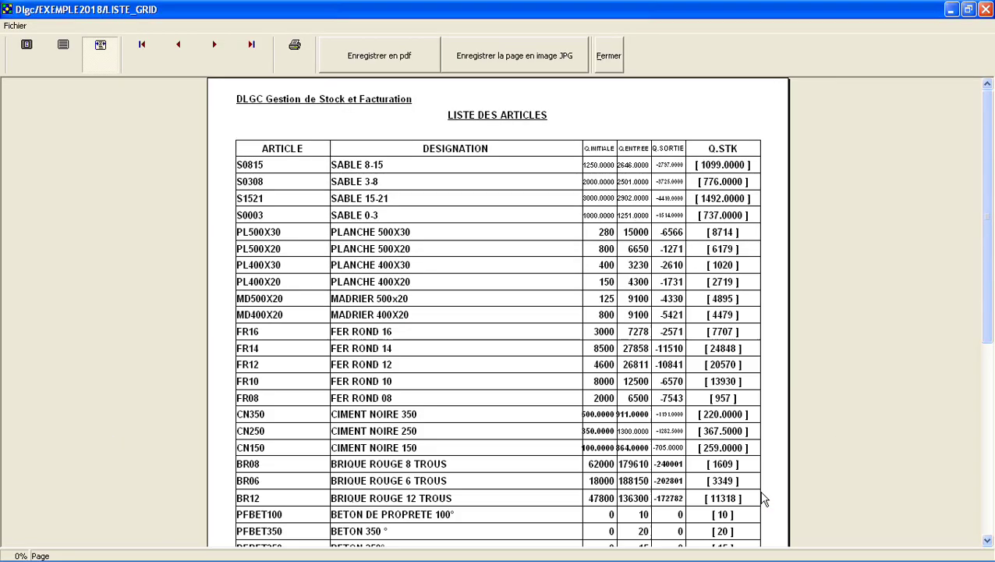
{"action": "left_click", "coordinate": [609, 56]}
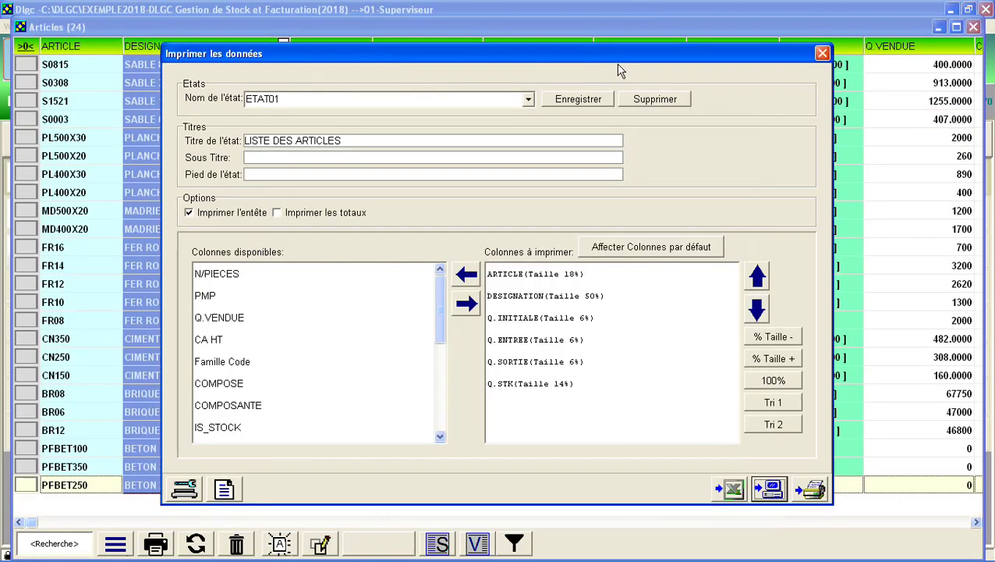
{"action": "left_click", "coordinate": [730, 489]}
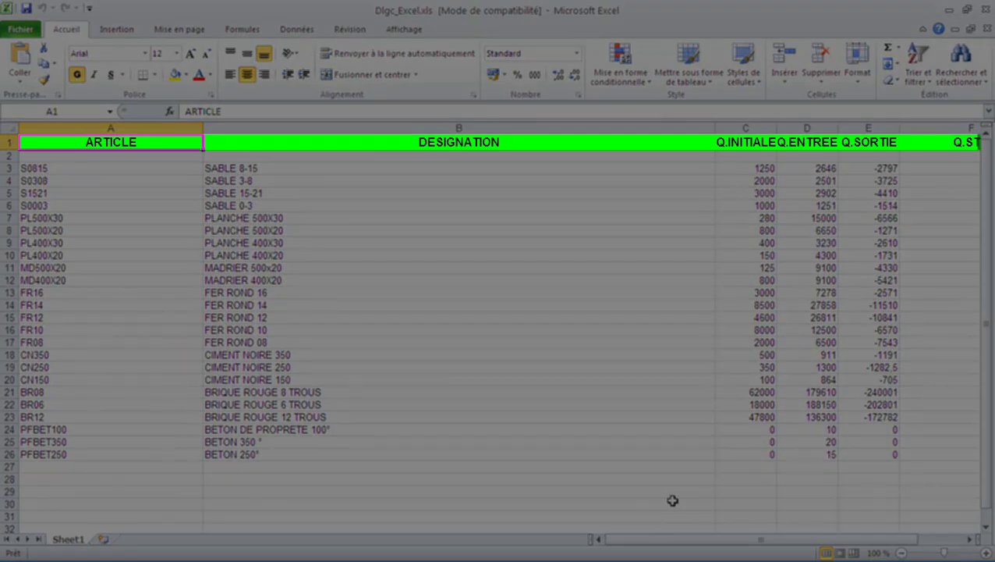
Clear rows 2–26, enter ART001 'ARTICLE EXEMPLE EXCEL' in A2/B2, and save Dlgc_Excel.xls
{"action": "left_click_drag", "start_coordinate": [8, 156], "coordinate": [9, 456]}
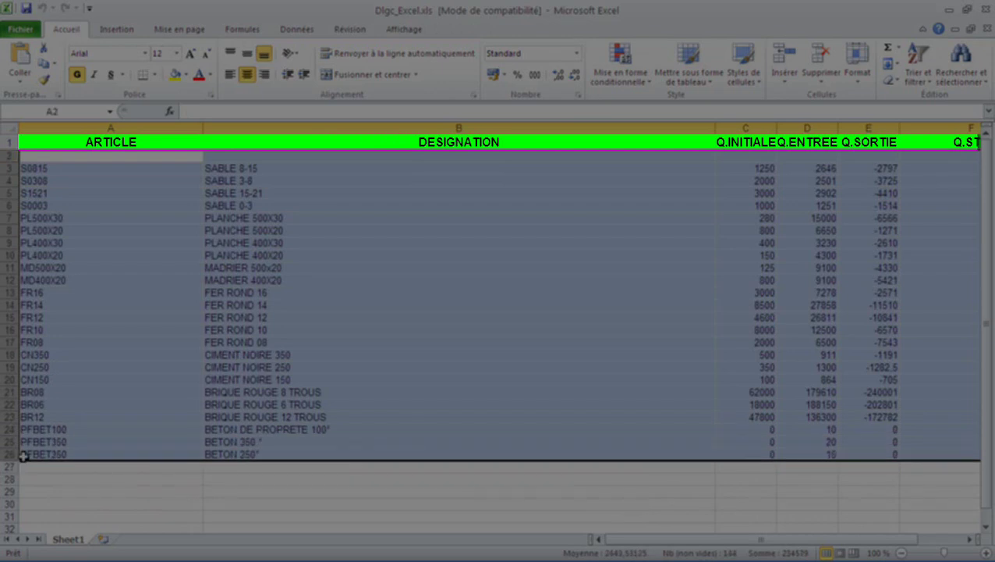
{"action": "key", "text": "Delete"}
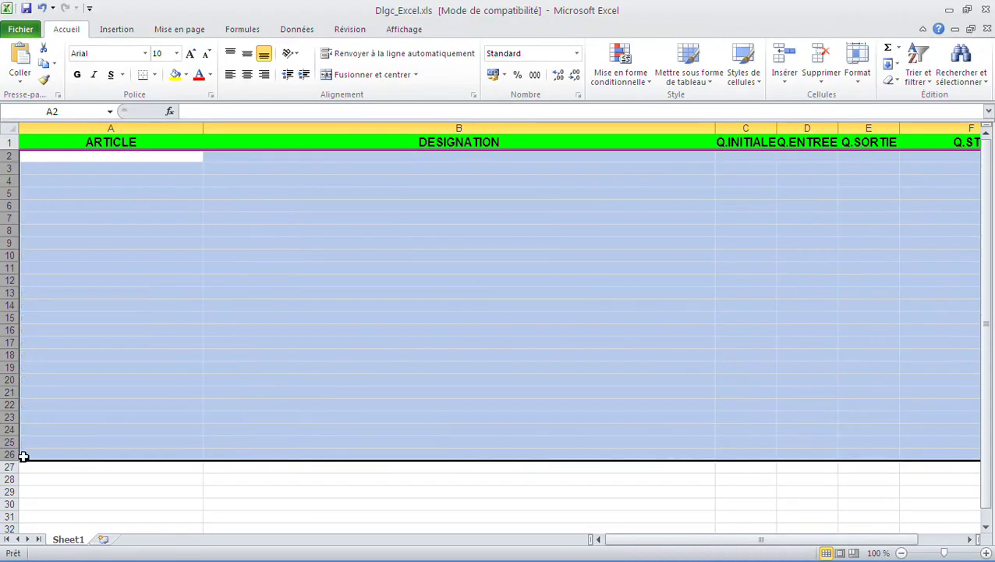
{"action": "left_click", "coordinate": [45, 160]}
{"action": "type", "text": "ART001"}
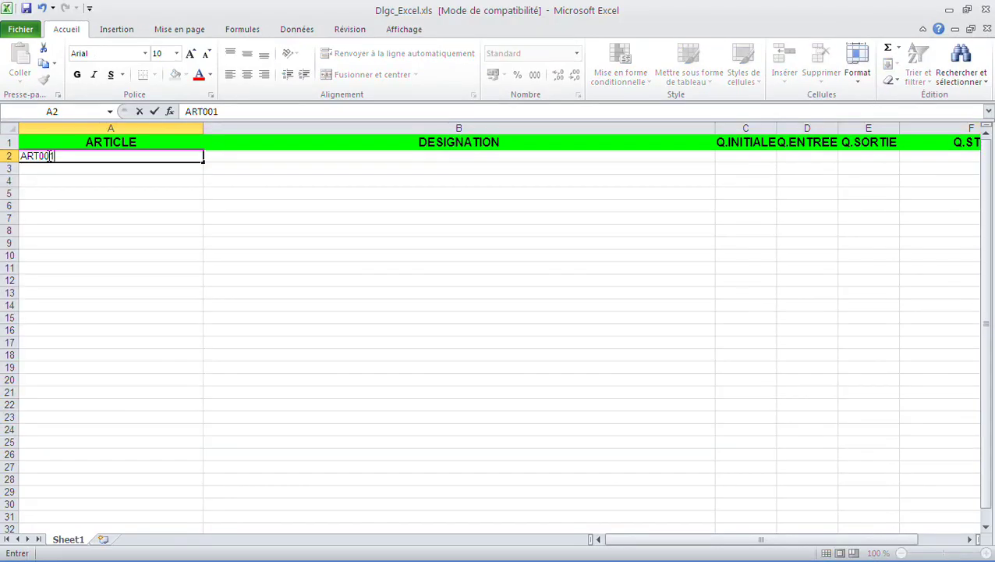
{"action": "key", "text": "Tab"}
{"action": "type", "text": "ARTICLE EXEMPLE EXCEL"}
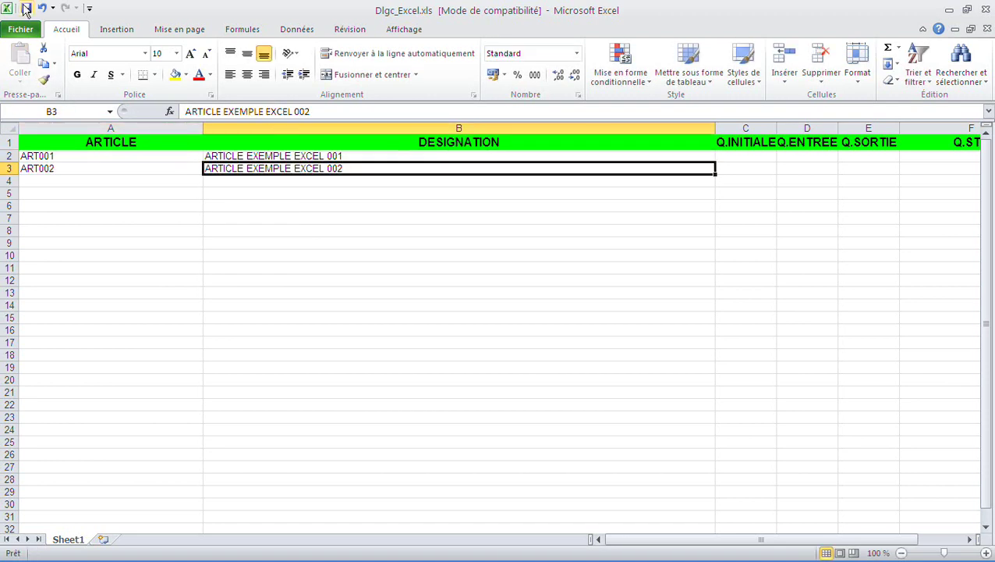
{"action": "left_click", "coordinate": [25, 10]}
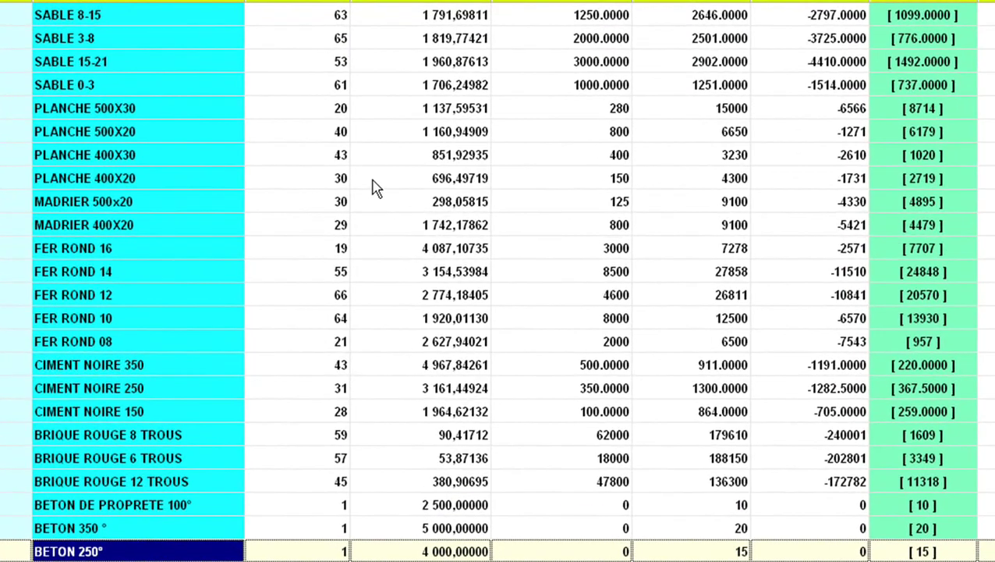
Import new articles from Dlgc_Excel.xls and locate the imported ART002 in the list
{"action": "right_click", "coordinate": [378, 182]}
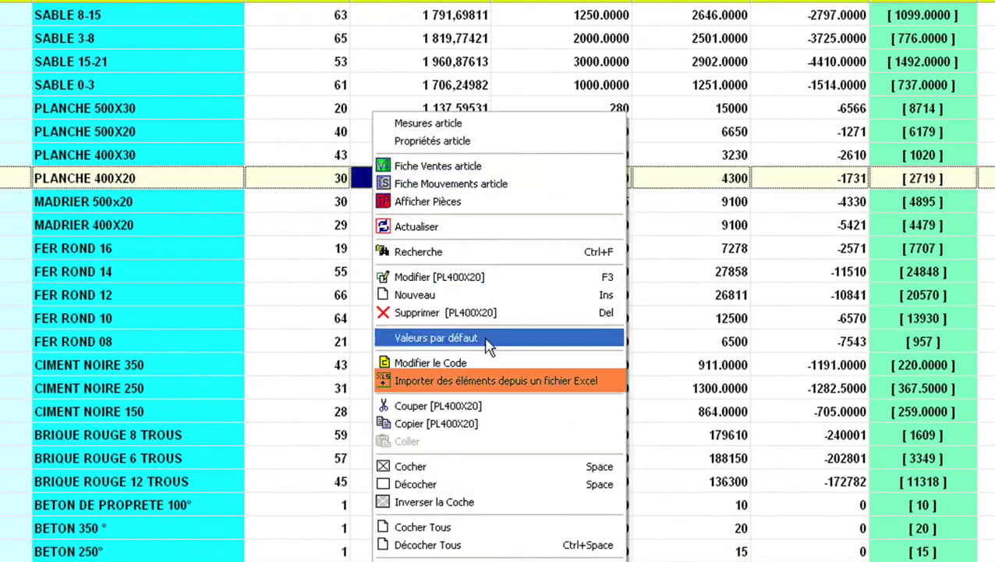
{"action": "left_click", "coordinate": [606, 381]}
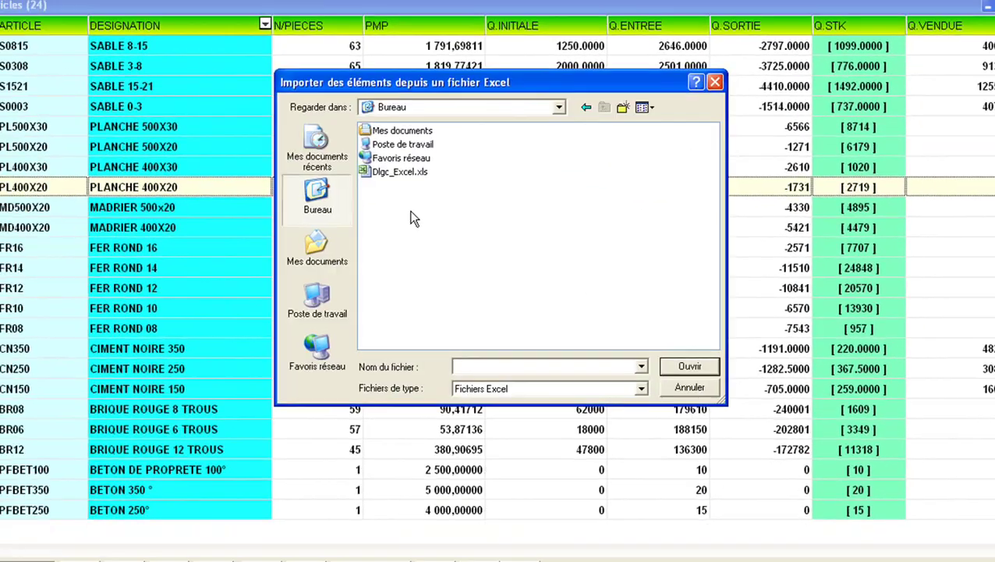
{"action": "double_click", "coordinate": [412, 169]}
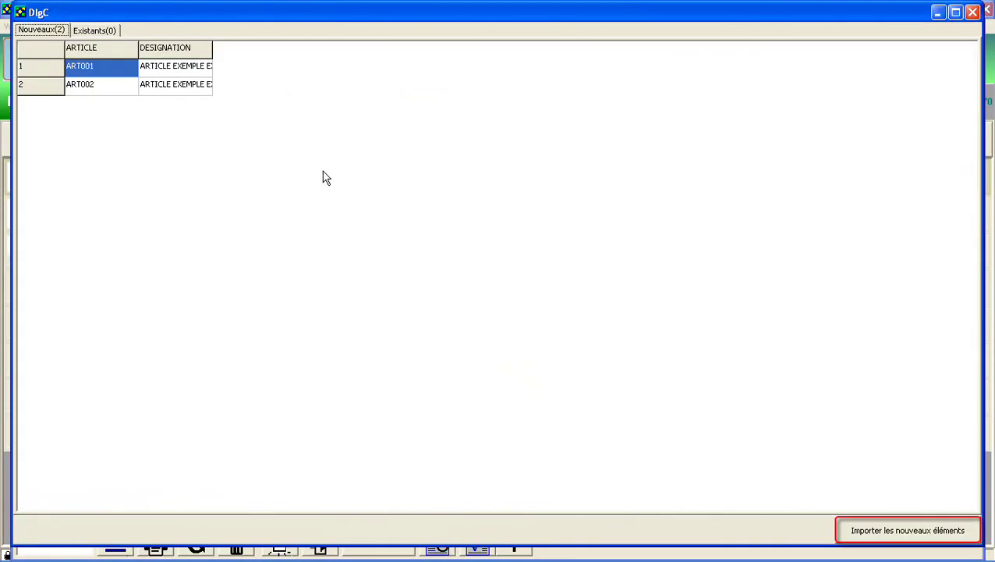
{"action": "left_click", "coordinate": [945, 534]}
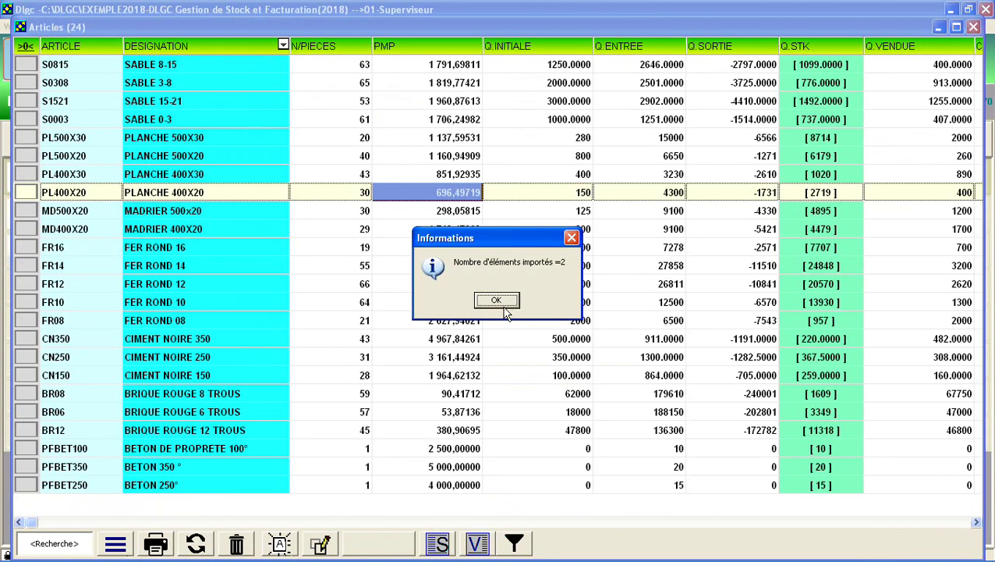
{"action": "left_click", "coordinate": [496, 301]}
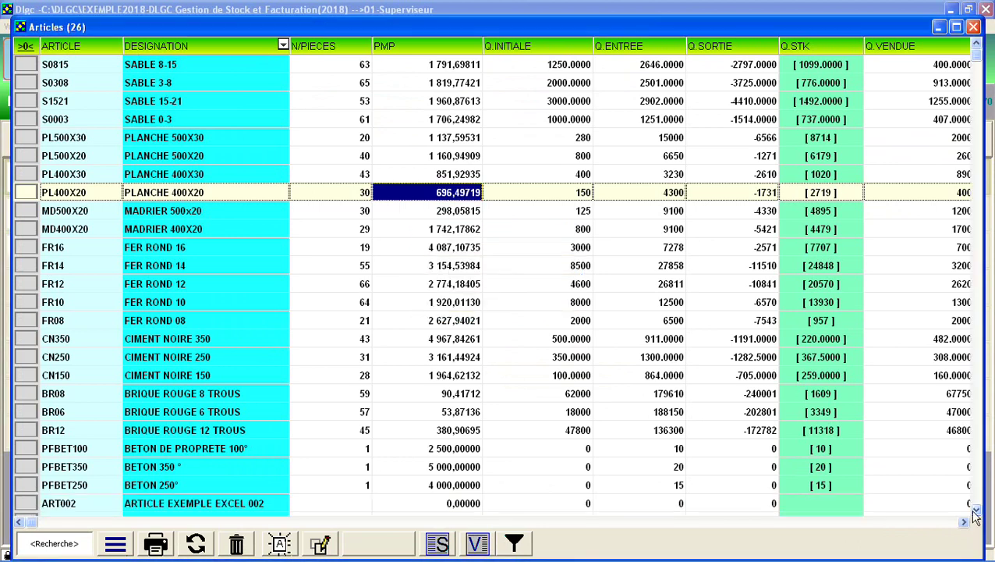
{"action": "scroll", "coordinate": [368, 346], "scroll_direction": "down", "scroll_amount": 1}
{"action": "left_click", "coordinate": [447, 485]}
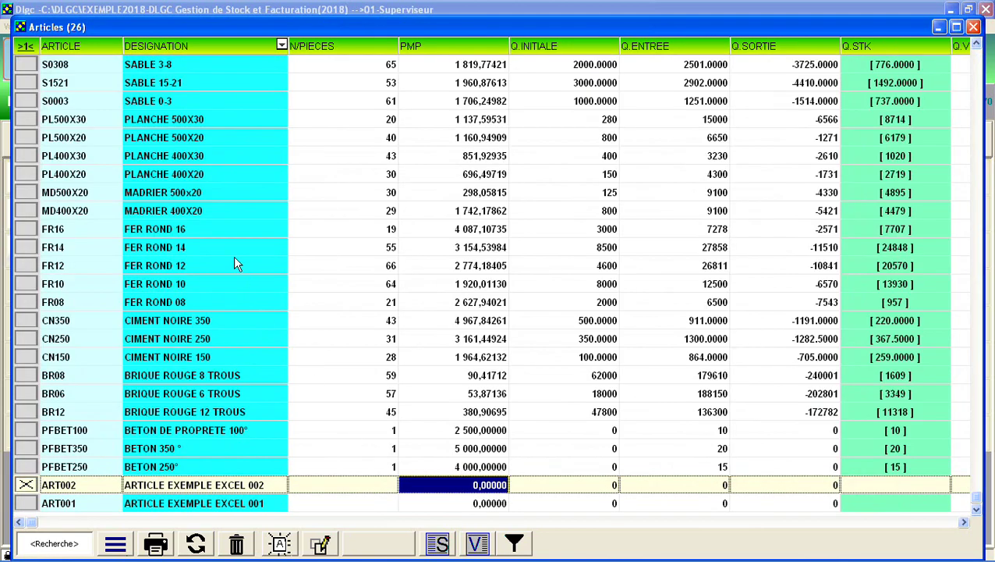
Tick the five FER ROND articles, from FER ROND 16 down to FER ROND 08
{"action": "left_click_drag", "start_coordinate": [167, 232], "coordinate": [169, 312]}
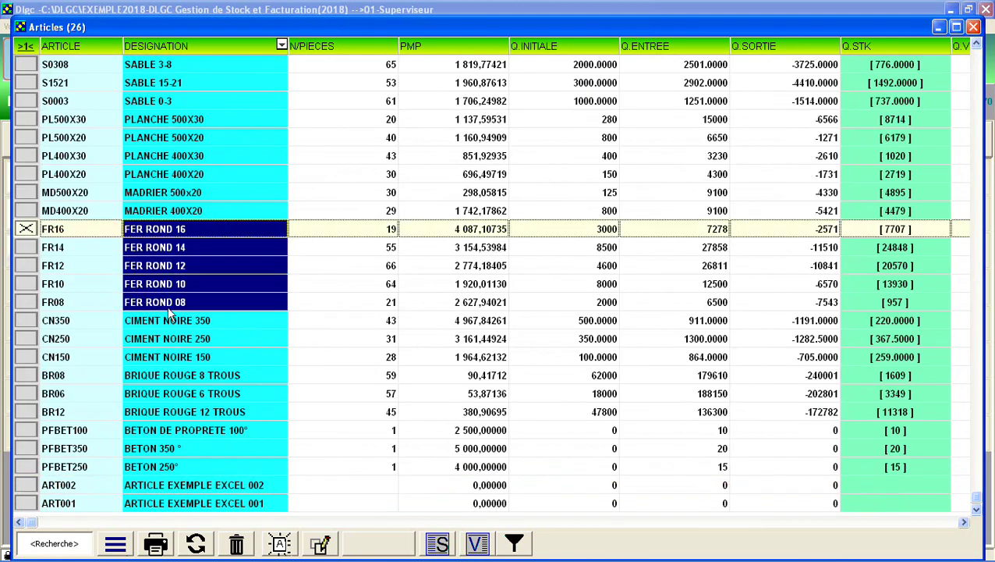
{"action": "right_click", "coordinate": [169, 284]}
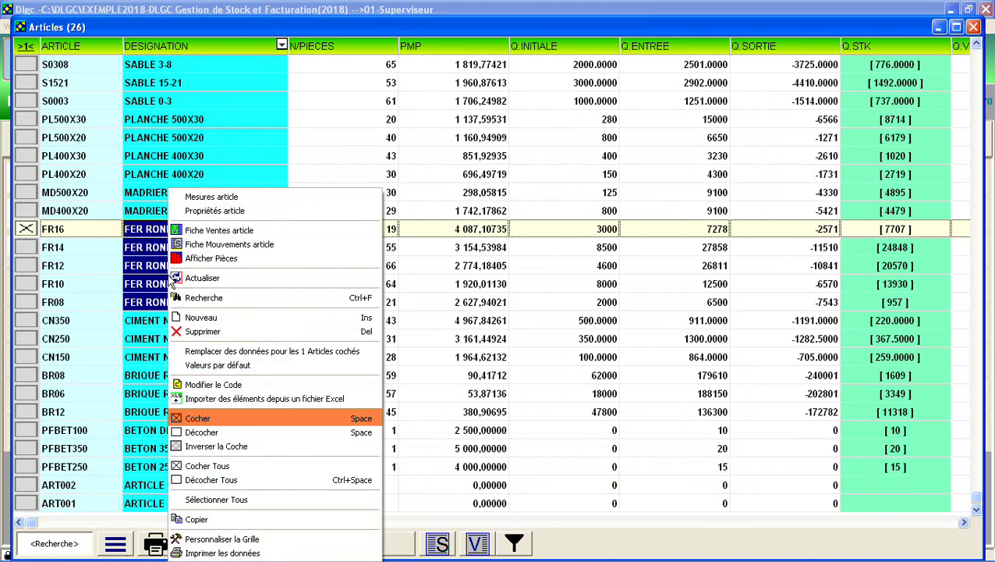
{"action": "left_click", "coordinate": [195, 419]}
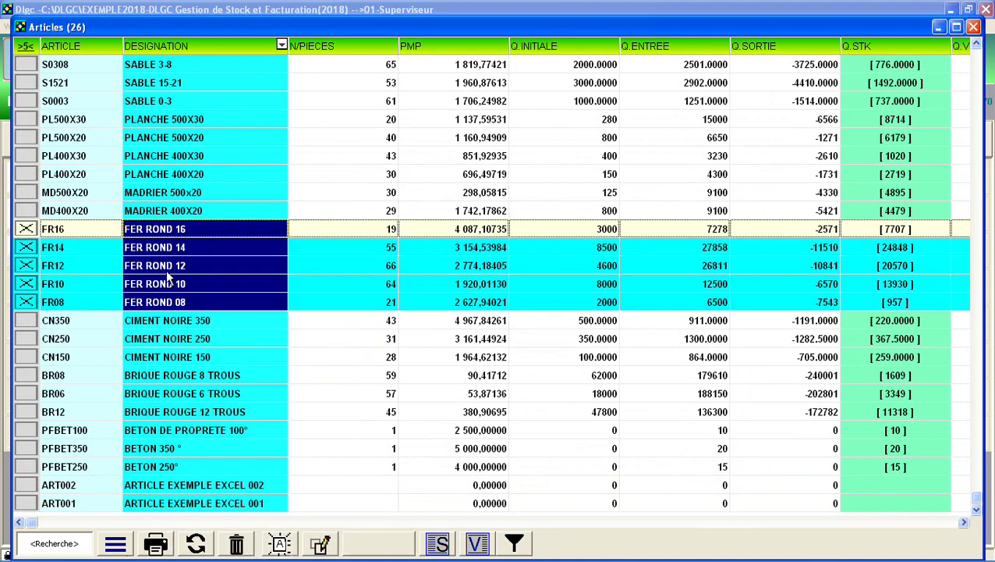
Copy the five ticked FER ROND articles and close the Articles window
{"action": "right_click", "coordinate": [167, 284]}
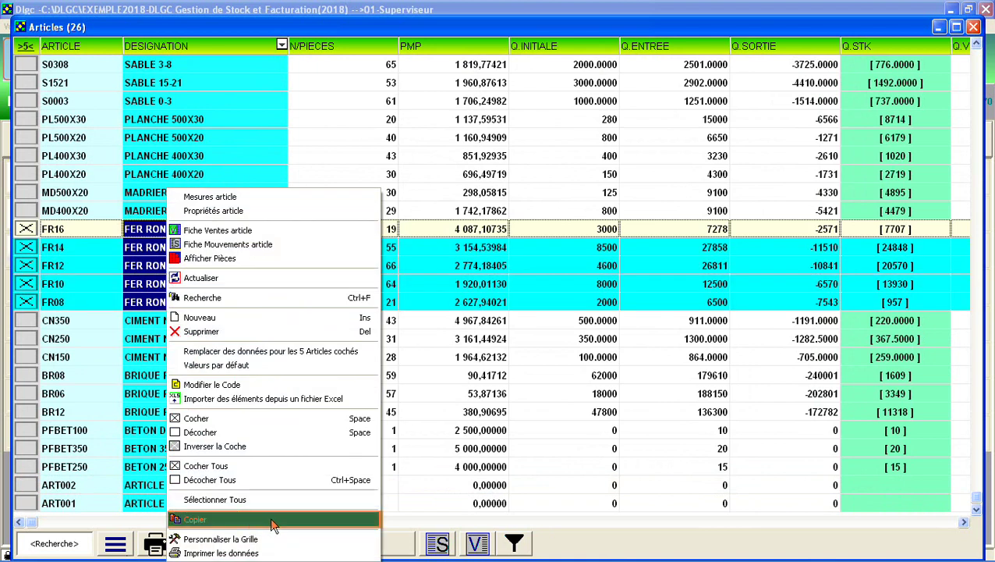
{"action": "left_click", "coordinate": [328, 526]}
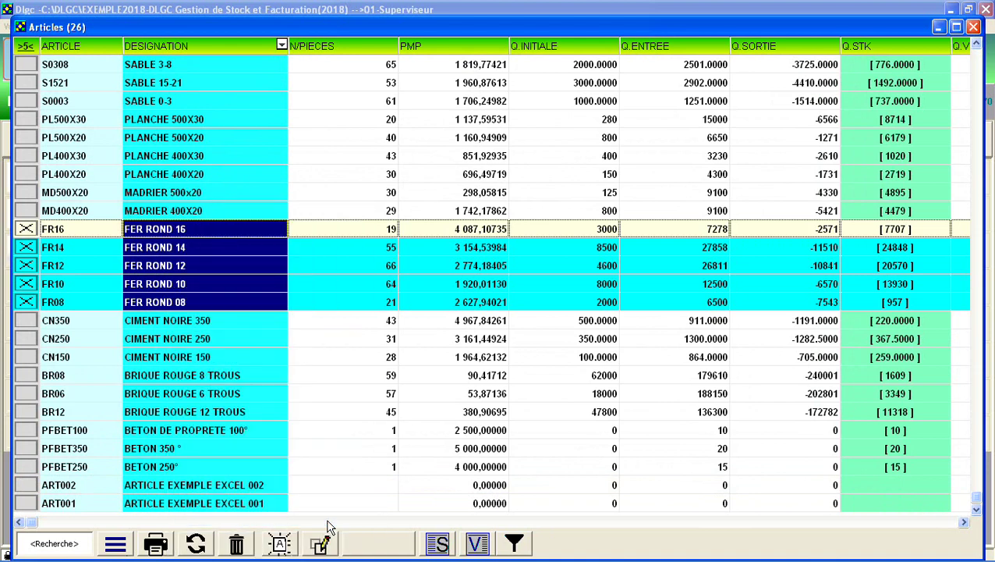
{"action": "left_click", "coordinate": [974, 28]}
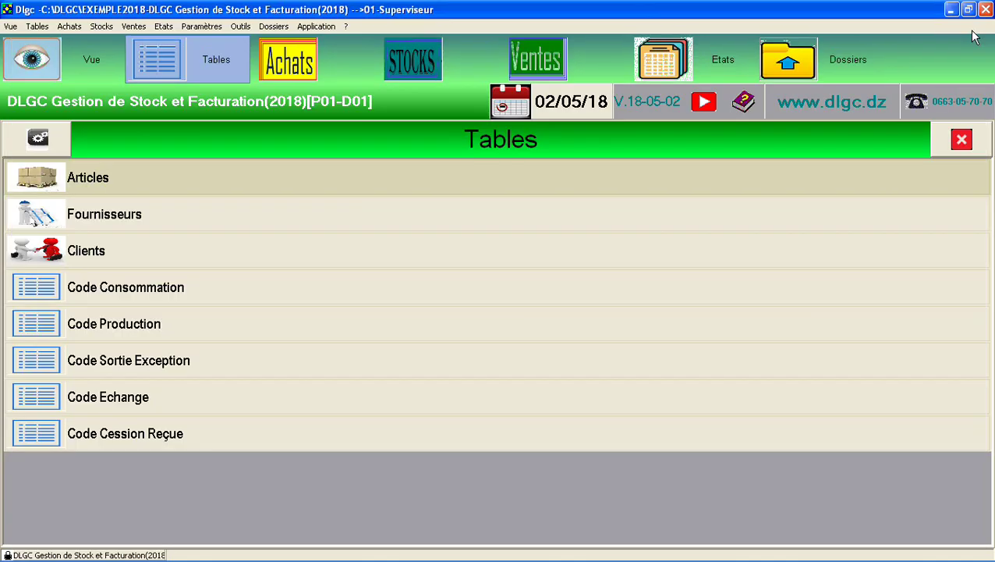
Open the Articles table of dossier C:\DLGC\EXEMPLE COLLER and paste the five FER ROND articles (FR08–FR16)
{"action": "left_click", "coordinate": [790, 63]}
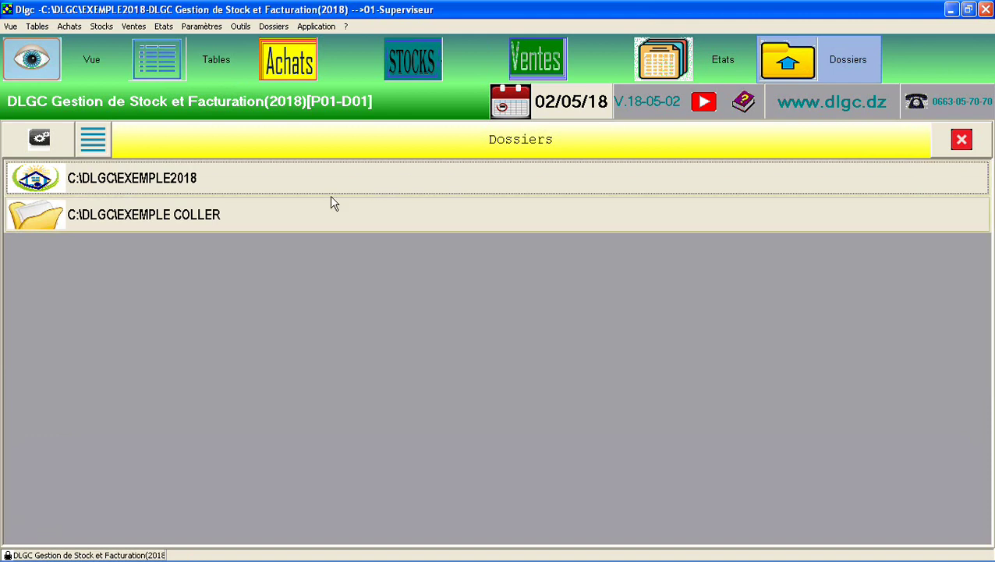
{"action": "left_click", "coordinate": [246, 216]}
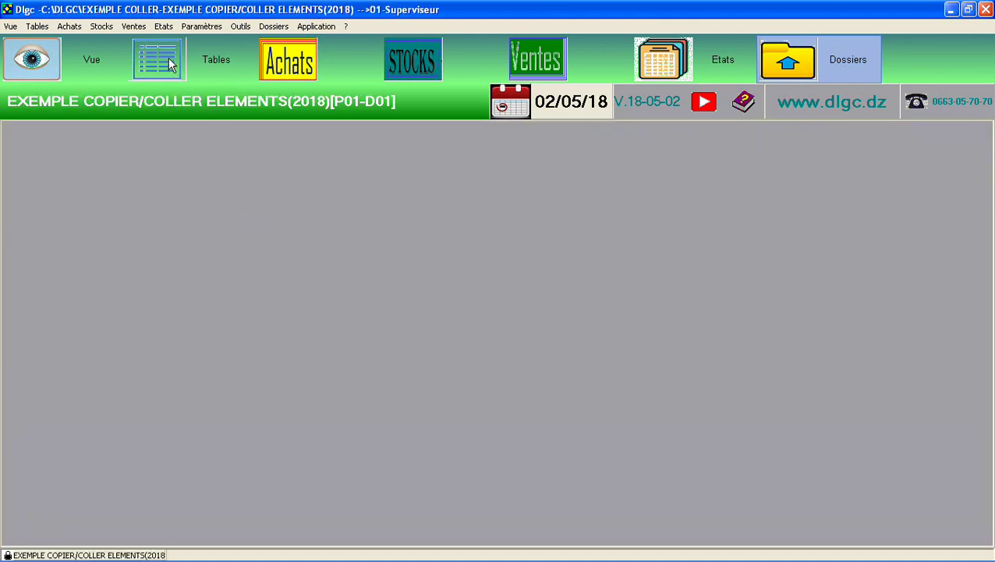
{"action": "left_click", "coordinate": [170, 64]}
{"action": "left_click", "coordinate": [178, 183]}
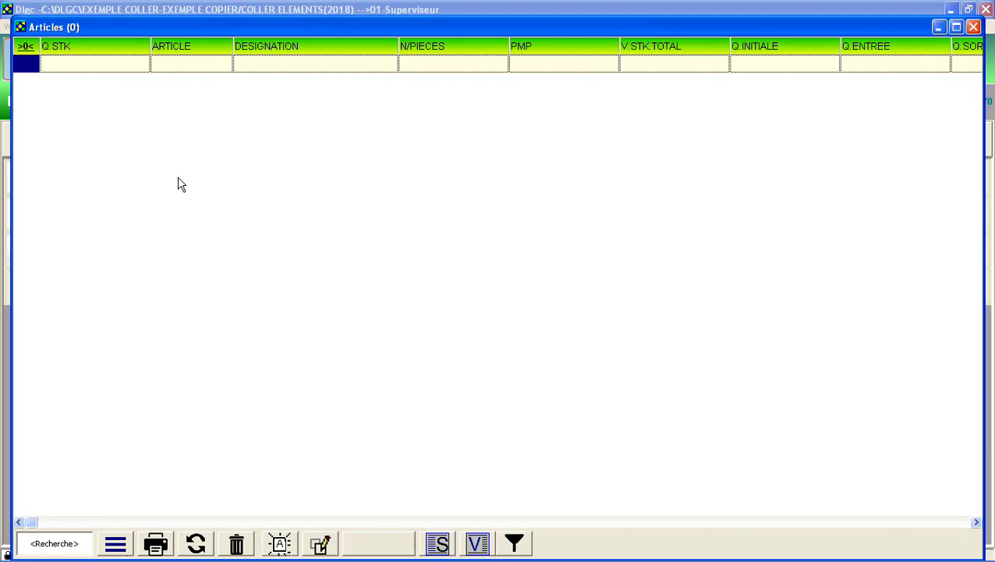
{"action": "right_click", "coordinate": [391, 172]}
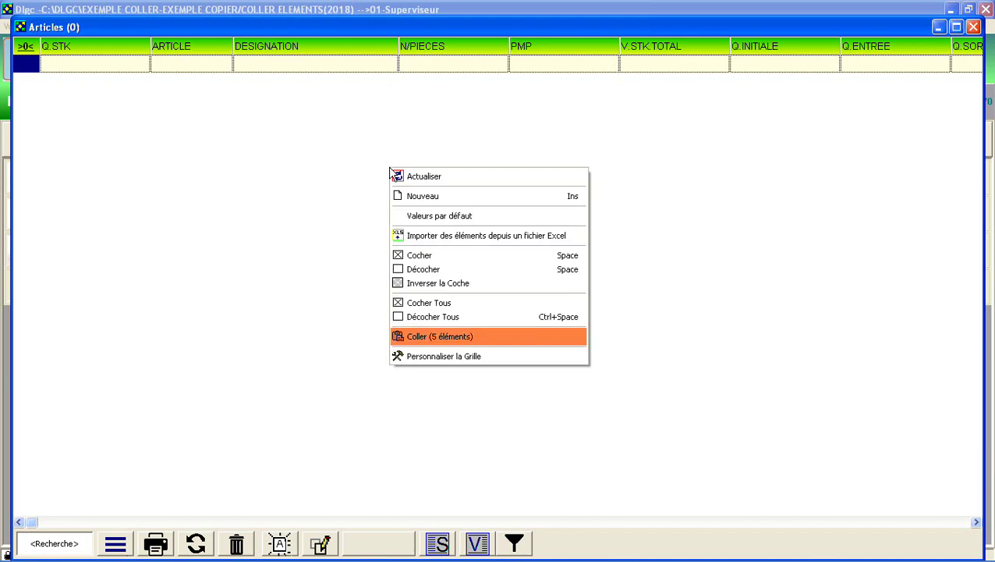
{"action": "left_click", "coordinate": [565, 344]}
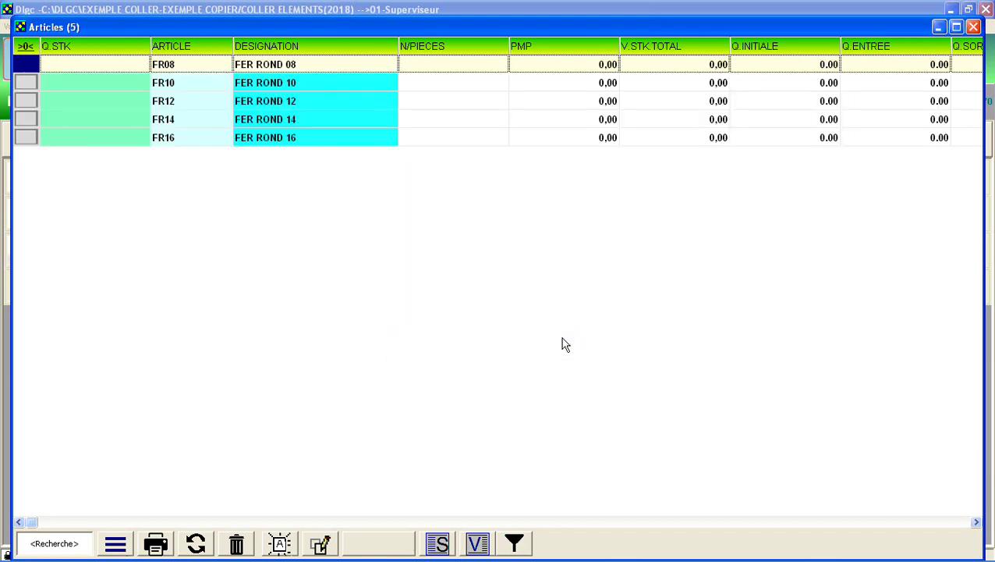